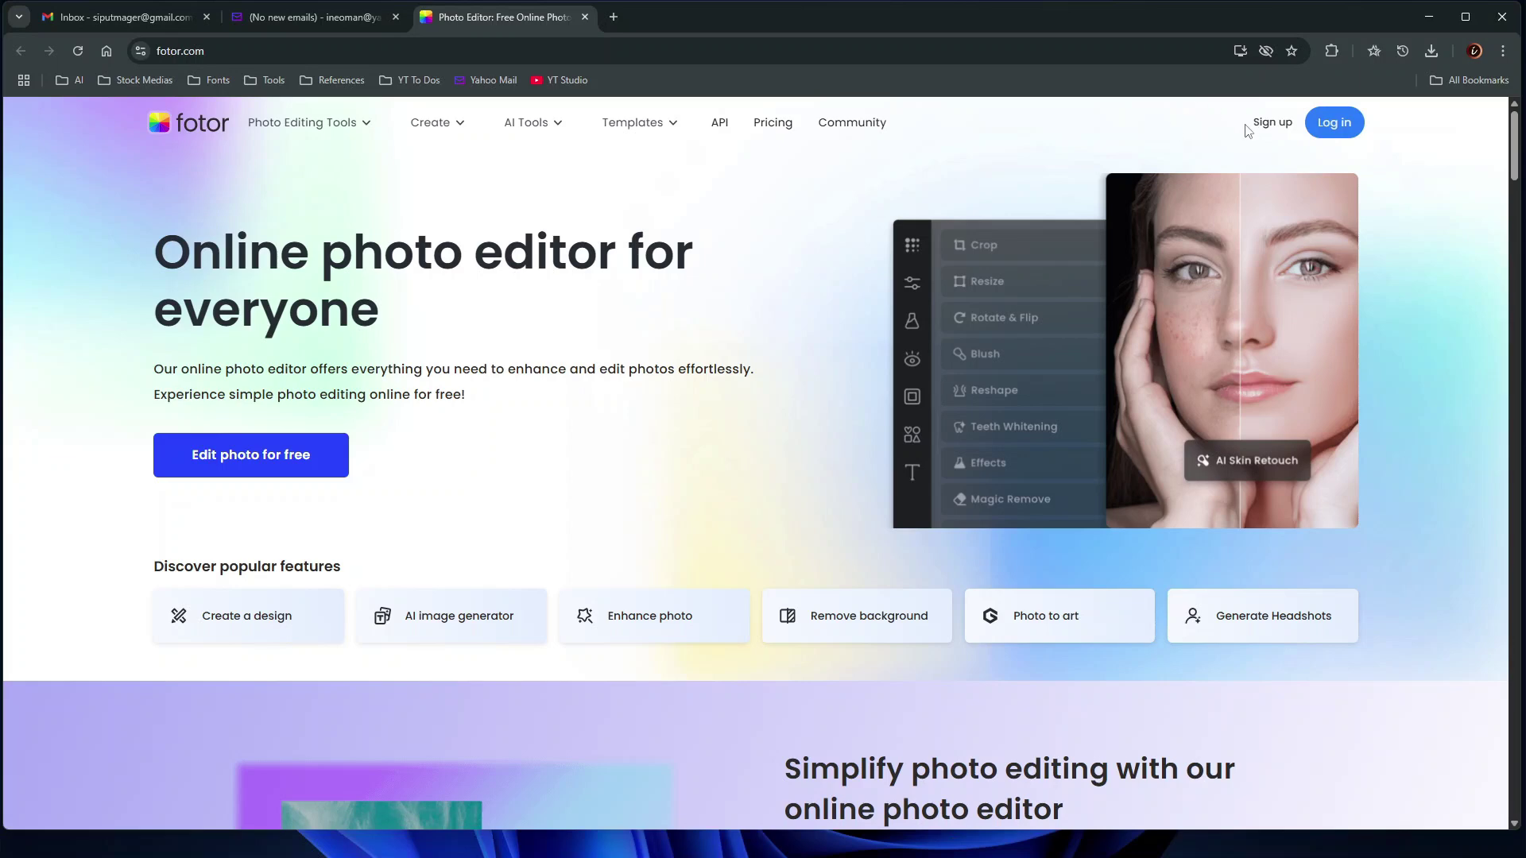
# Choose email sign-up on Fotor, then bring the Notepad address notes forward
pyautogui.click(1269, 122)
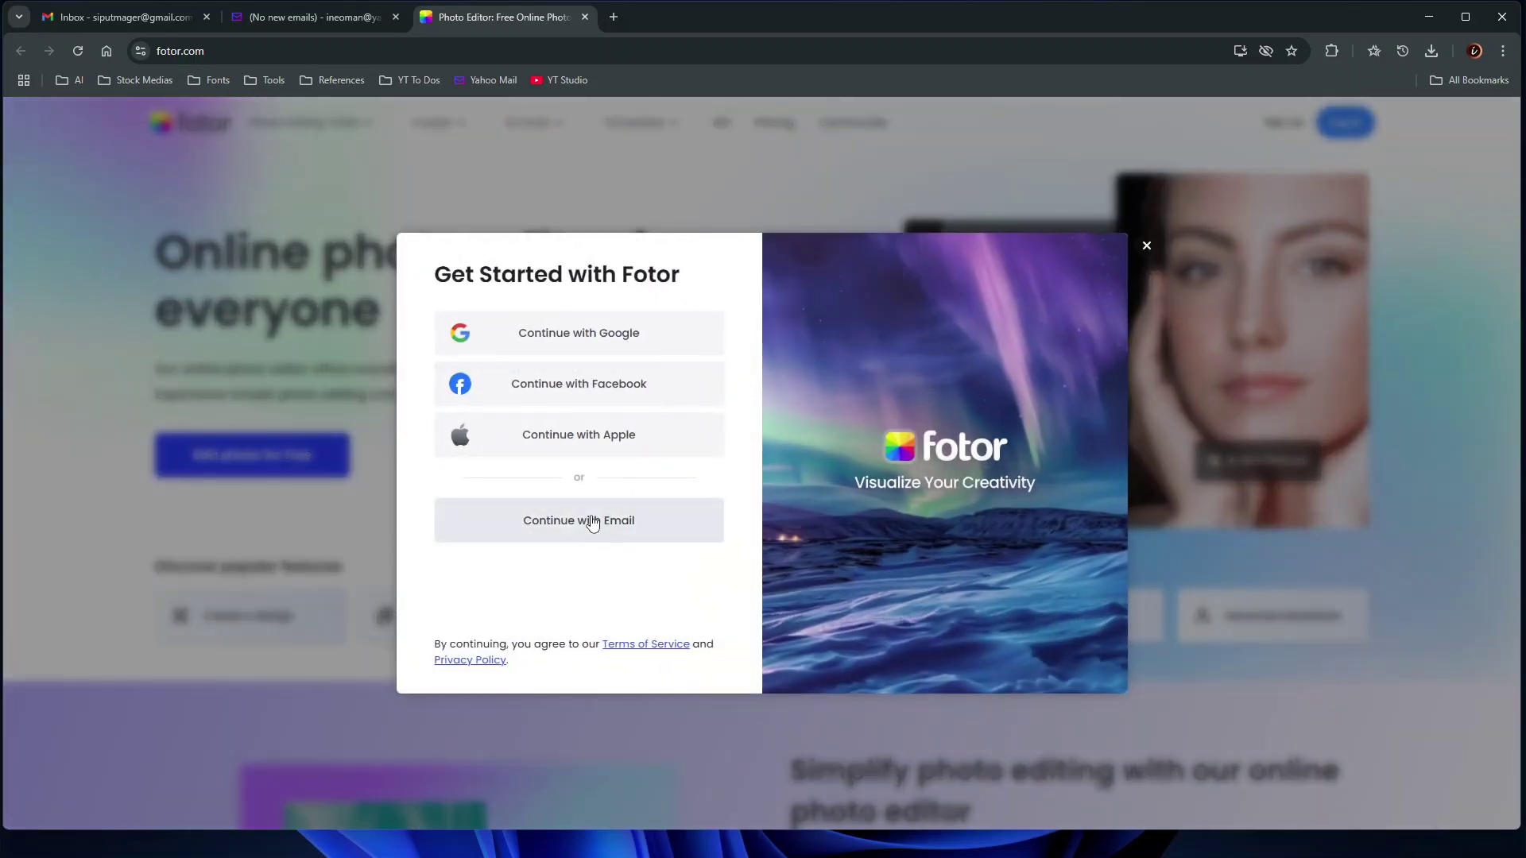
pyautogui.click(588, 521)
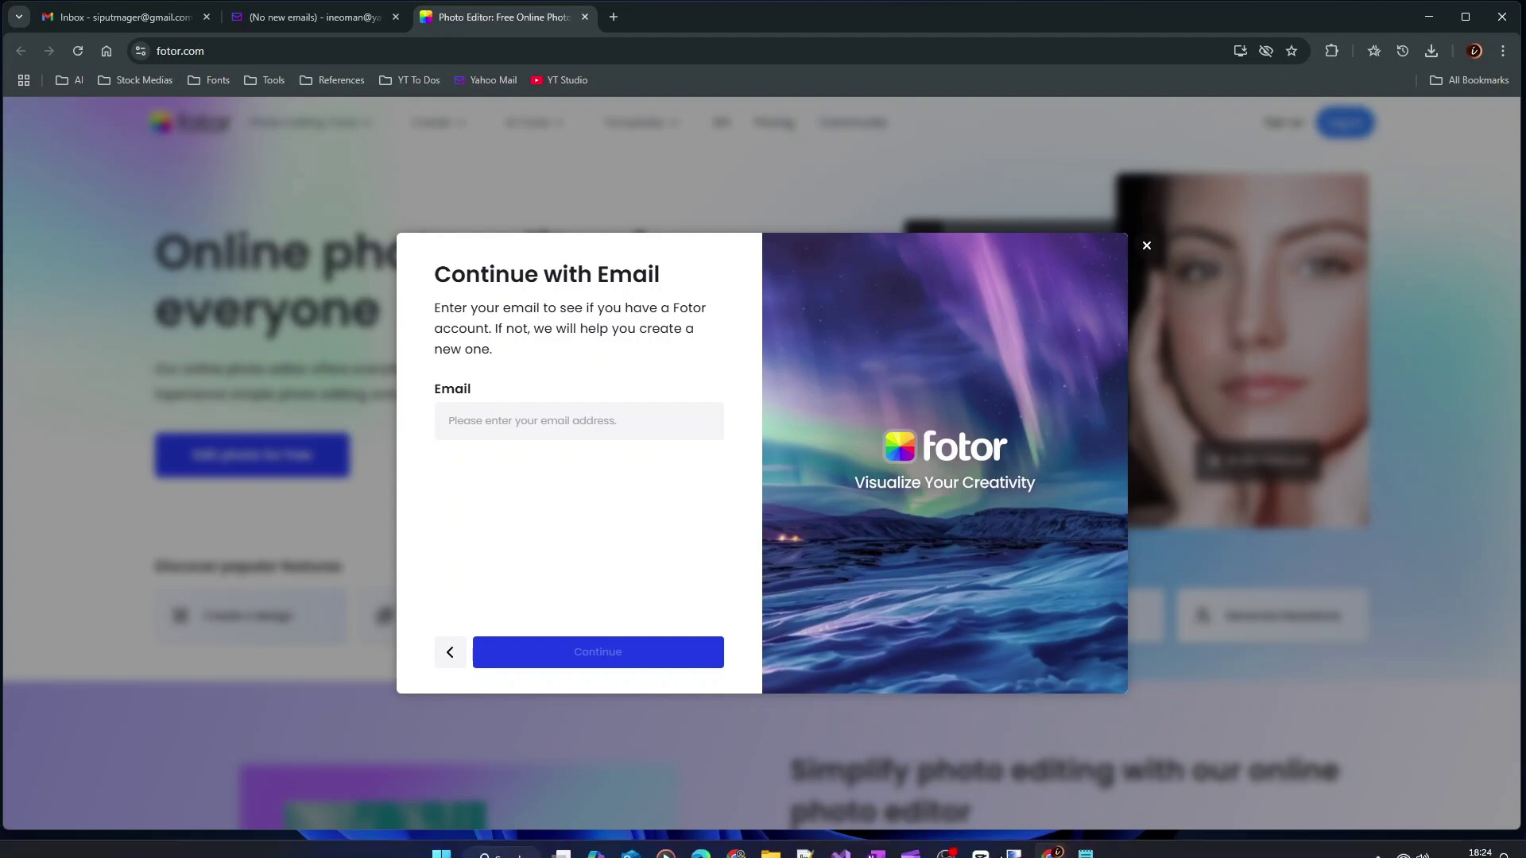
pyautogui.click(1086, 839)
# Try a +xyz tag before the @ in the base address, then remove it
pyautogui.click(784, 172)
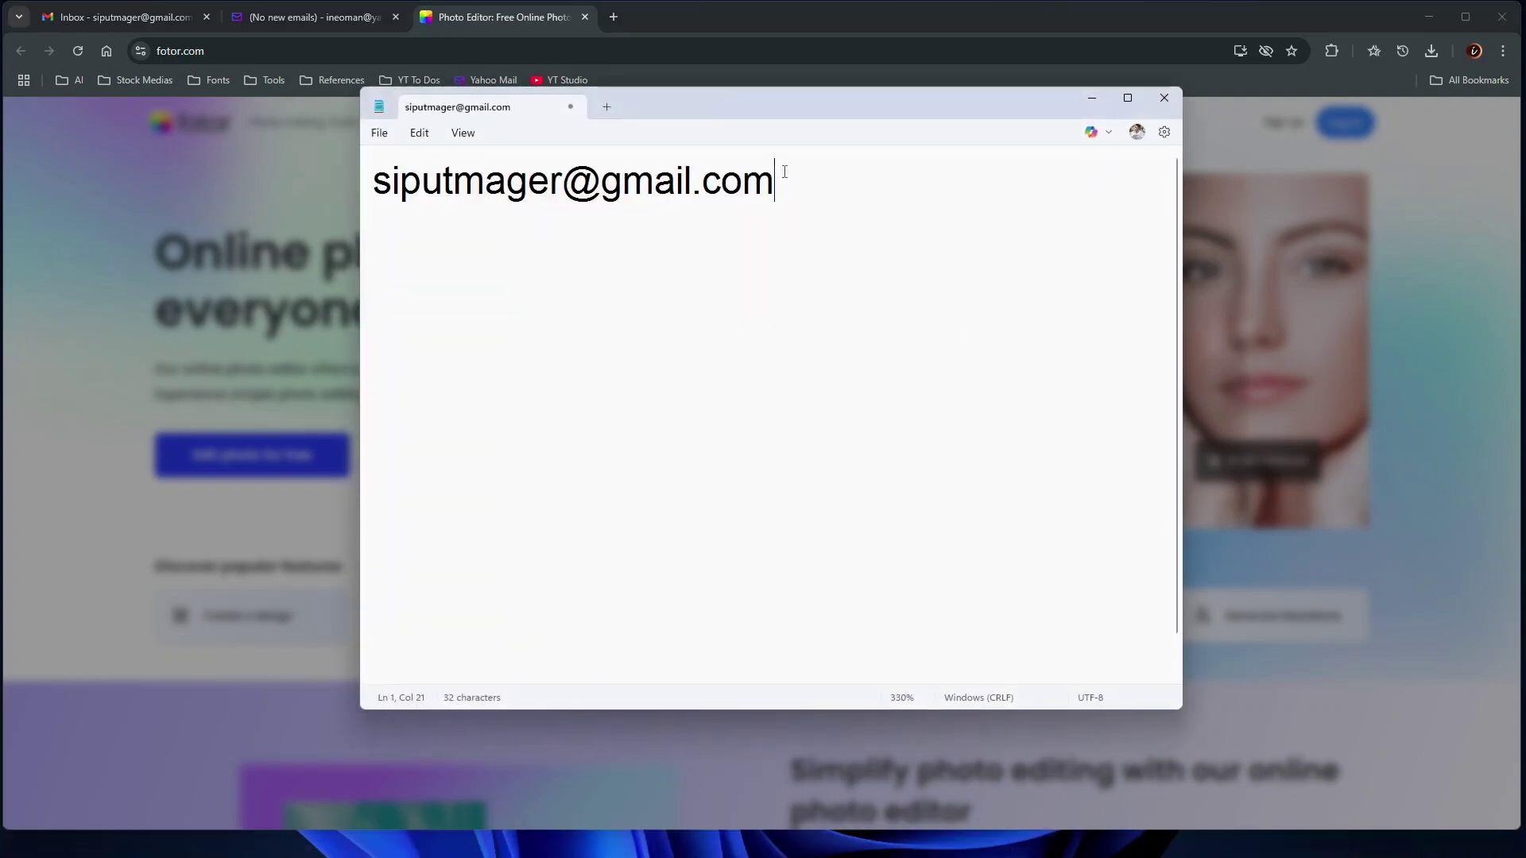
pyautogui.moveTo(830, 186); pyautogui.dragTo(368, 201)
pyautogui.click(417, 212)
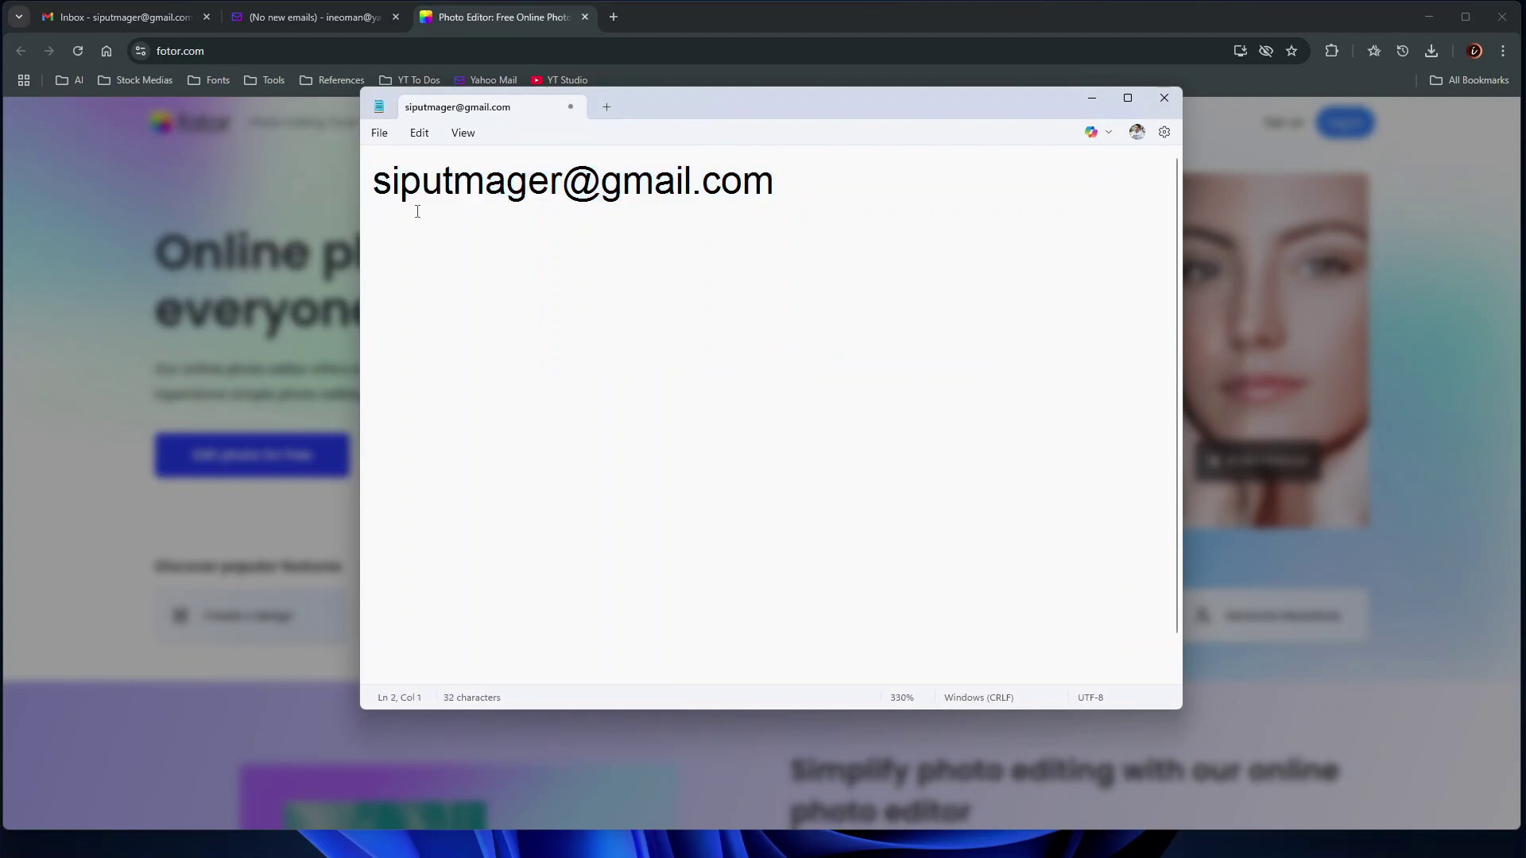
pyautogui.click(563, 182)
pyautogui.write('+xyz')
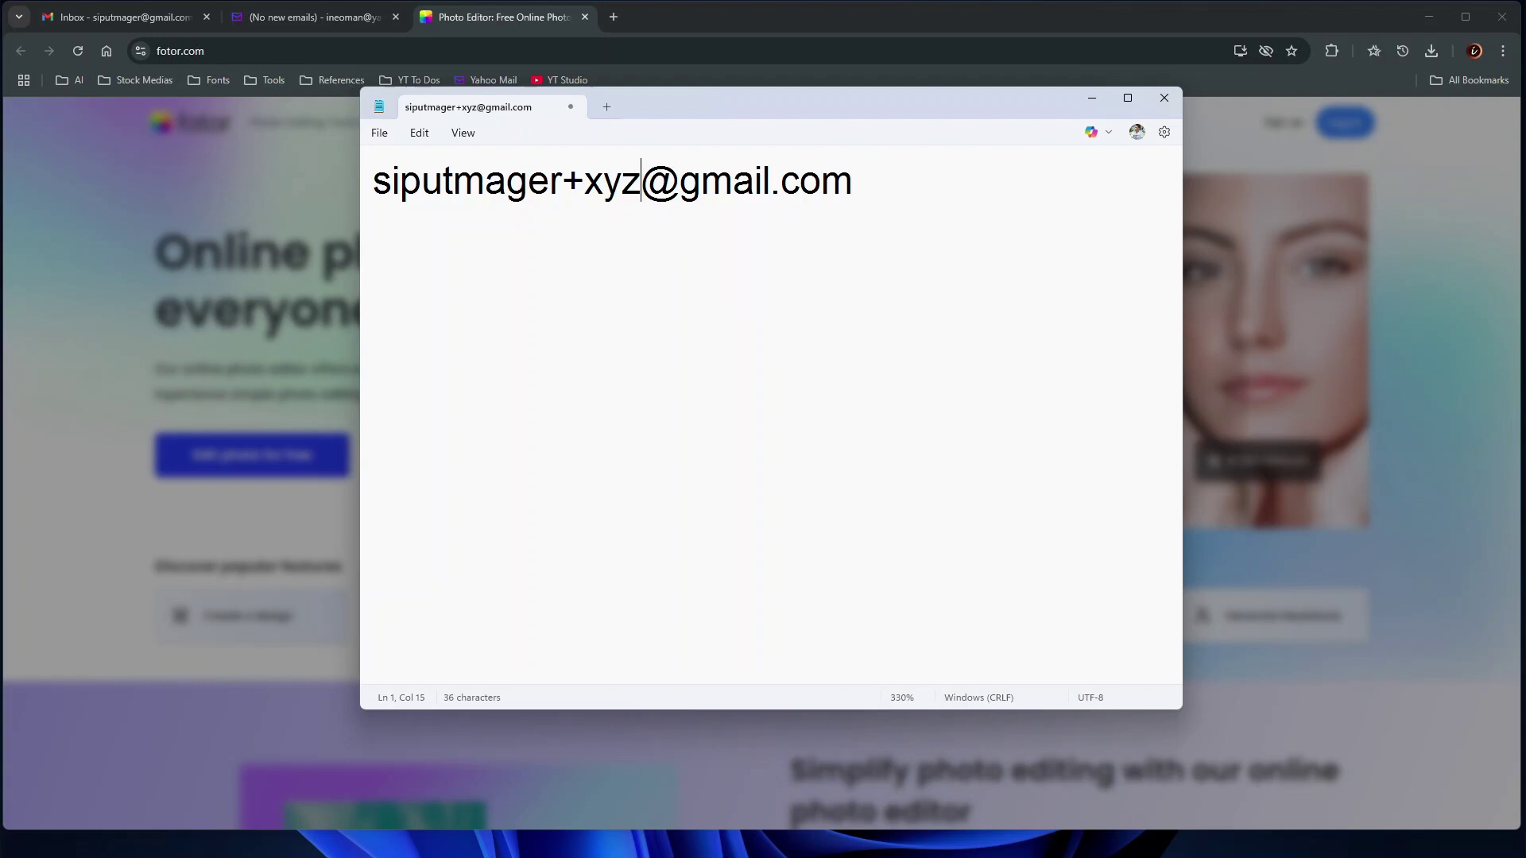
pyautogui.press('BackSpace')
pyautogui.press('BackSpace')
pyautogui.press('BackSpace')
pyautogui.press('BackSpace')
pyautogui.press('Home')
# Copy the base address onto a new line and tag it +ai before the @
pyautogui.hotkey('shift', 'Down')
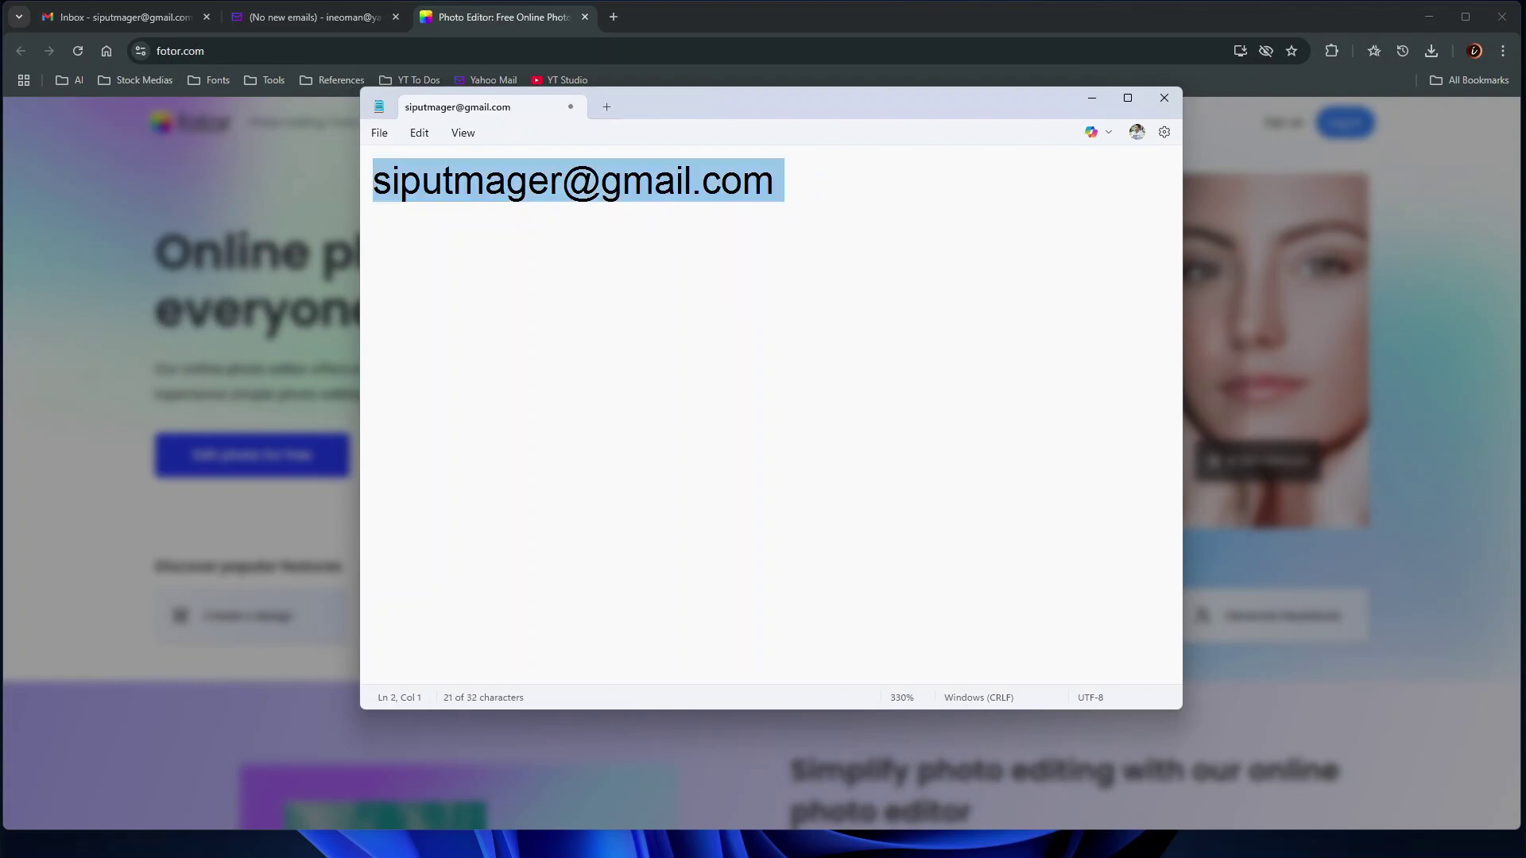
pyautogui.hotkey('ctrl', 'c')
pyautogui.press('Right')
pyautogui.press('Return')
pyautogui.hotkey('ctrl', 'v')
pyautogui.press('Up')
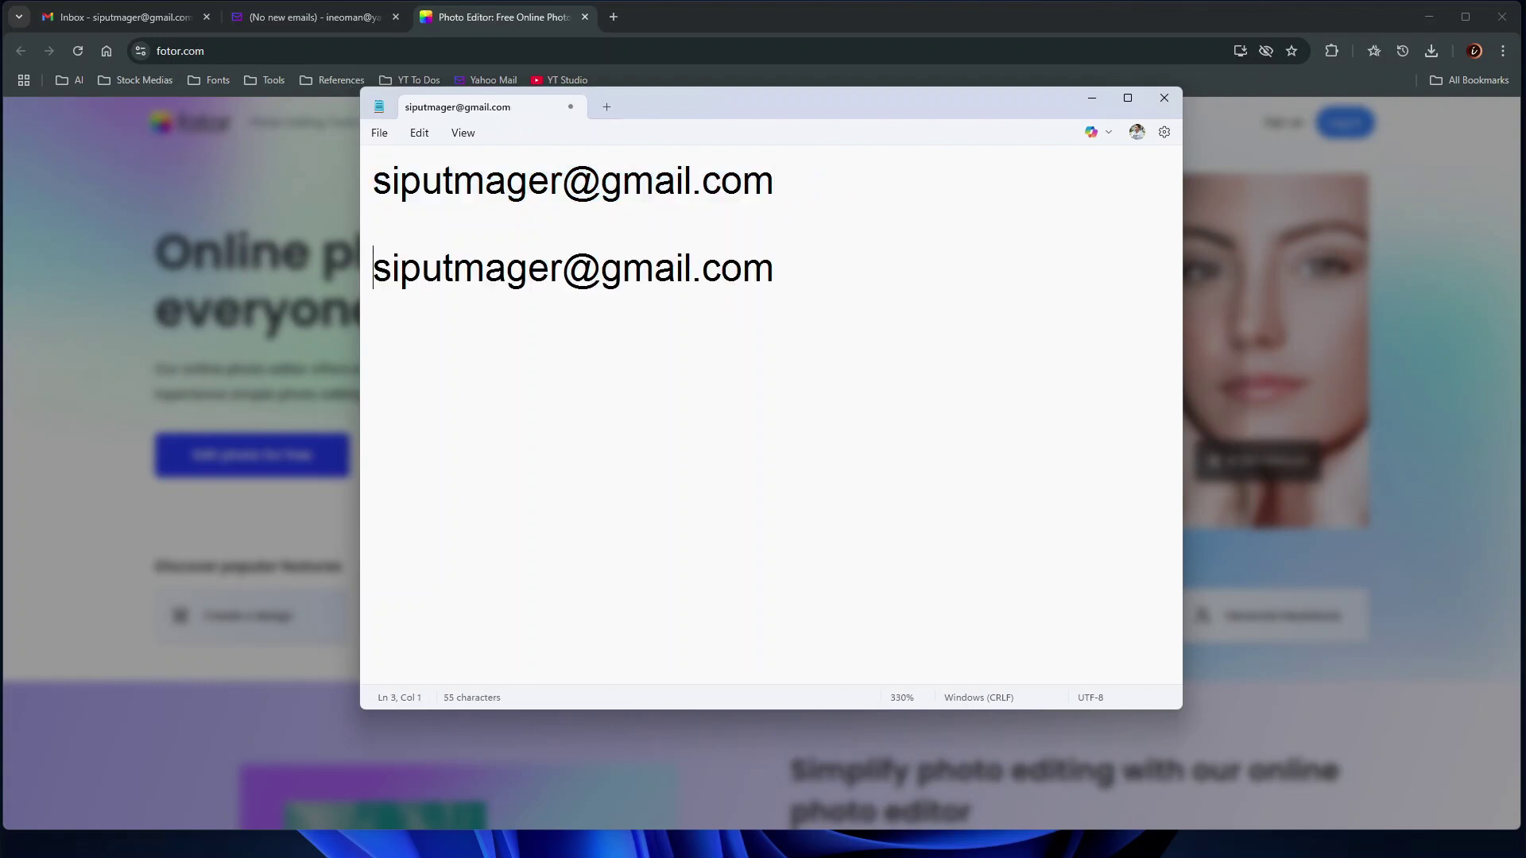
pyautogui.click(562, 268)
pyautogui.write('+ai')
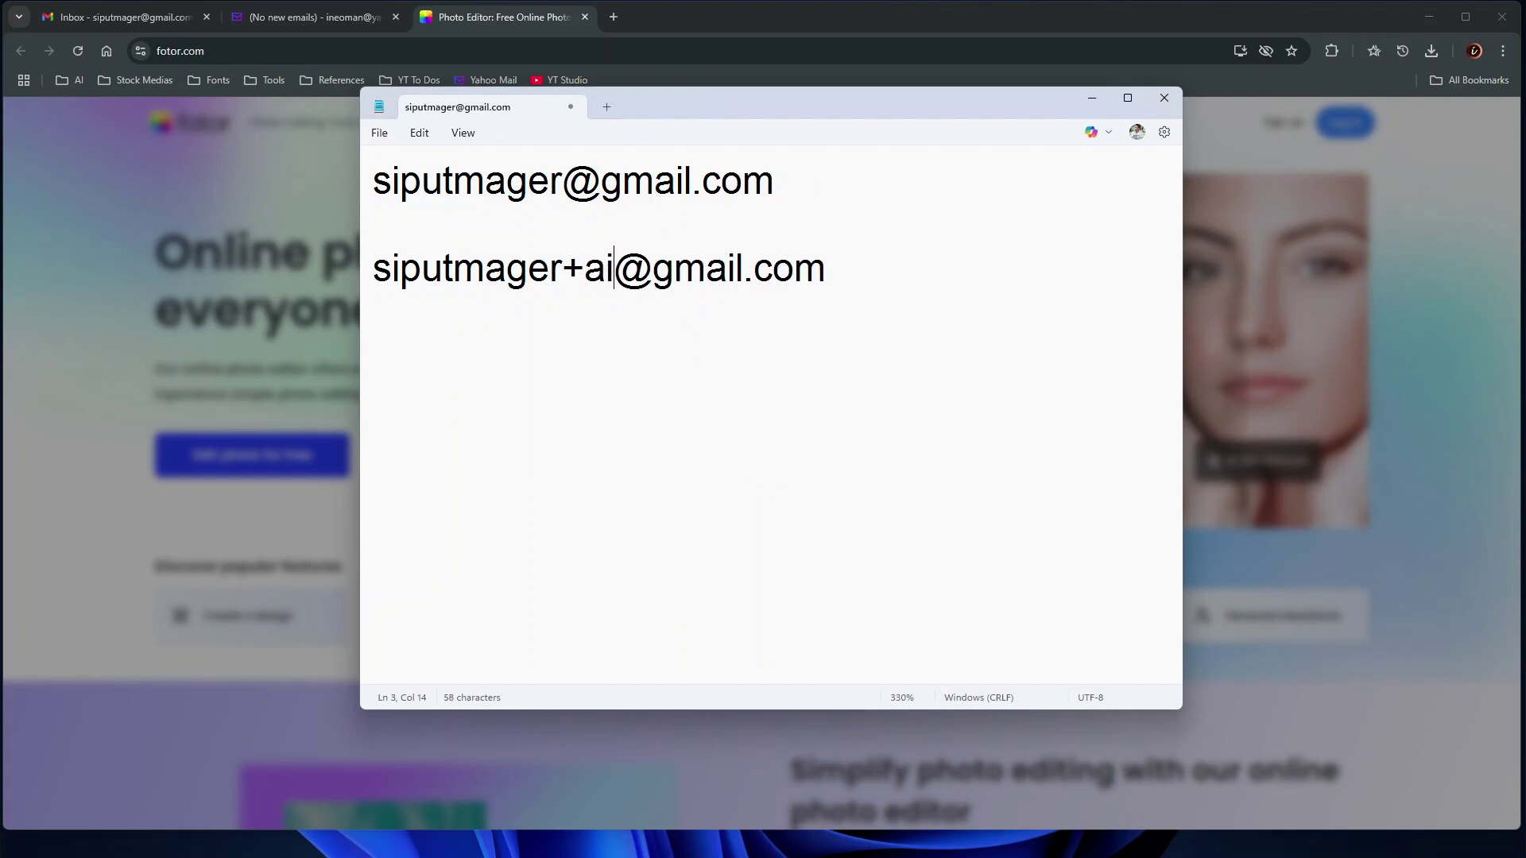
# Add another copy of the address below, tagged +shopping
pyautogui.press('End')
pyautogui.press('Return')
pyautogui.press('Return')
pyautogui.hotkey('ctrl', 'v')
pyautogui.press('Up')
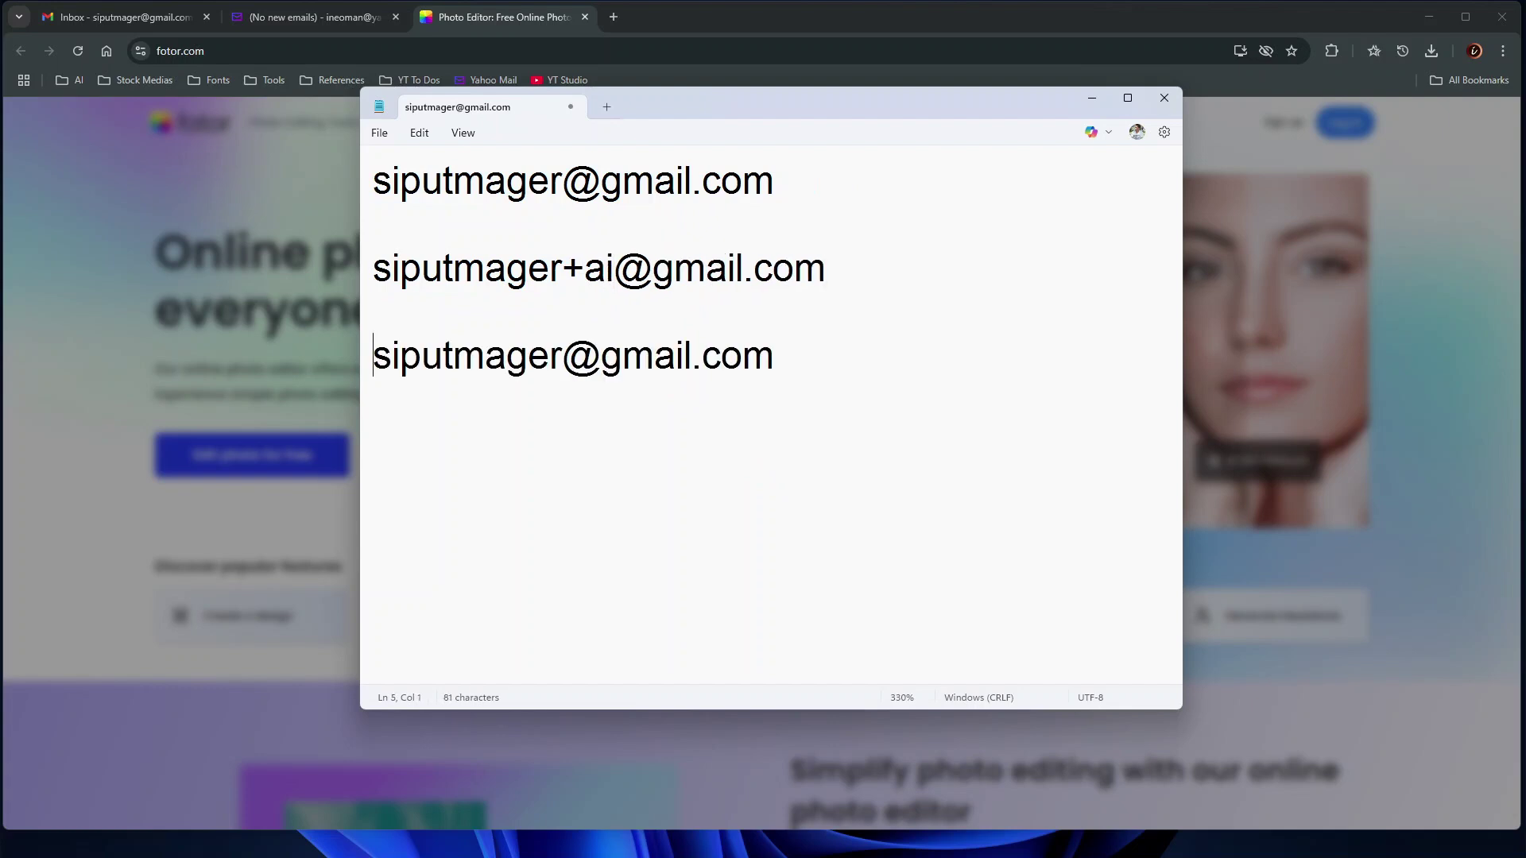
pyautogui.click(562, 355)
pyautogui.write('+shopping')
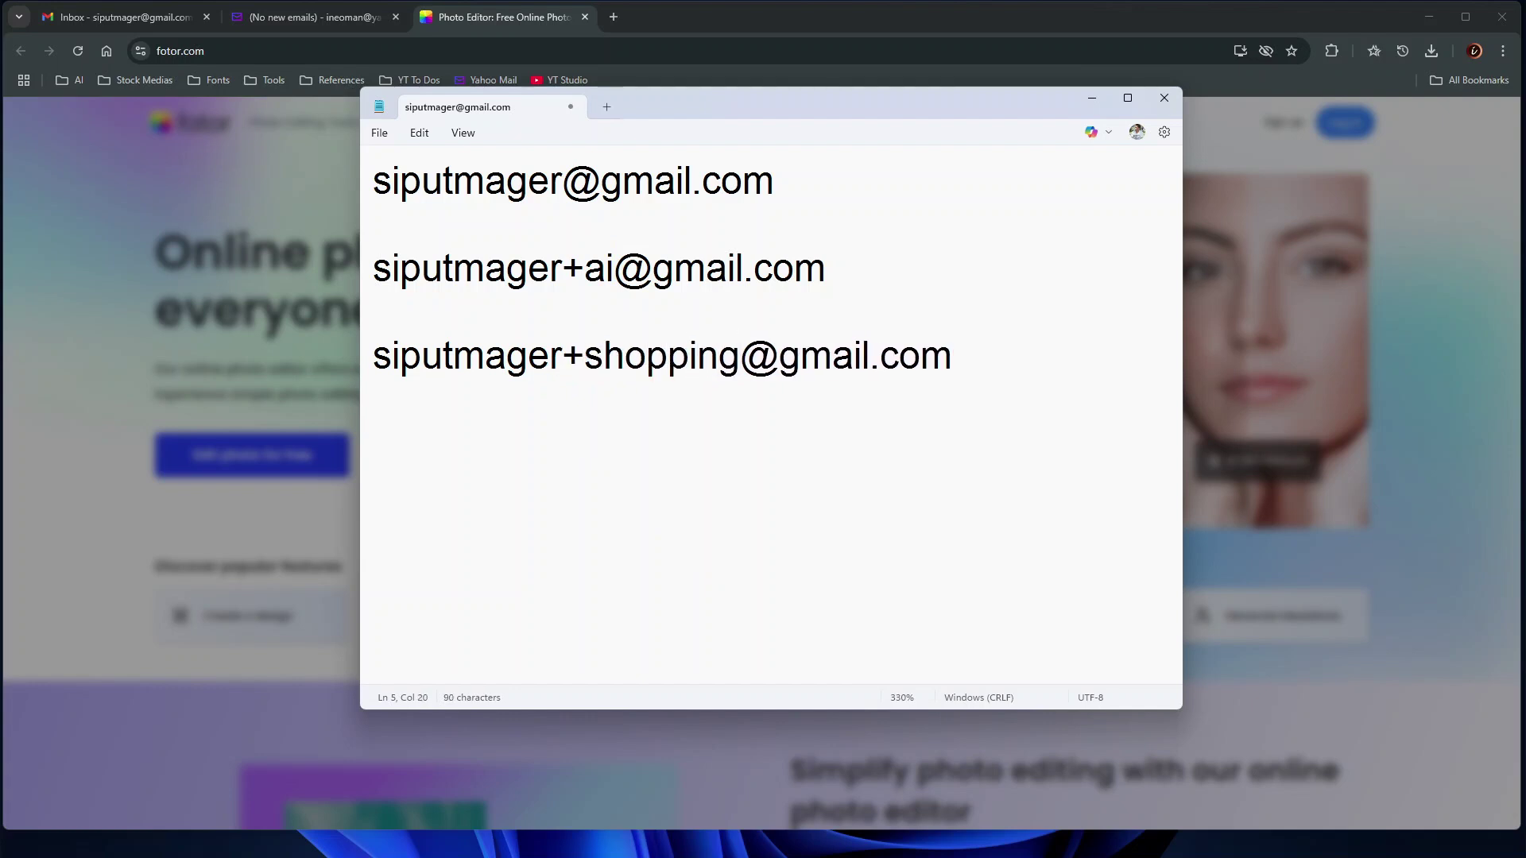
# Select the +ai plus address line for copying
pyautogui.click(617, 268)
pyautogui.moveTo(1075, 348); pyautogui.dragTo(383, 235)
pyautogui.click(378, 229)
pyautogui.moveTo(374, 181); pyautogui.dragTo(818, 191)
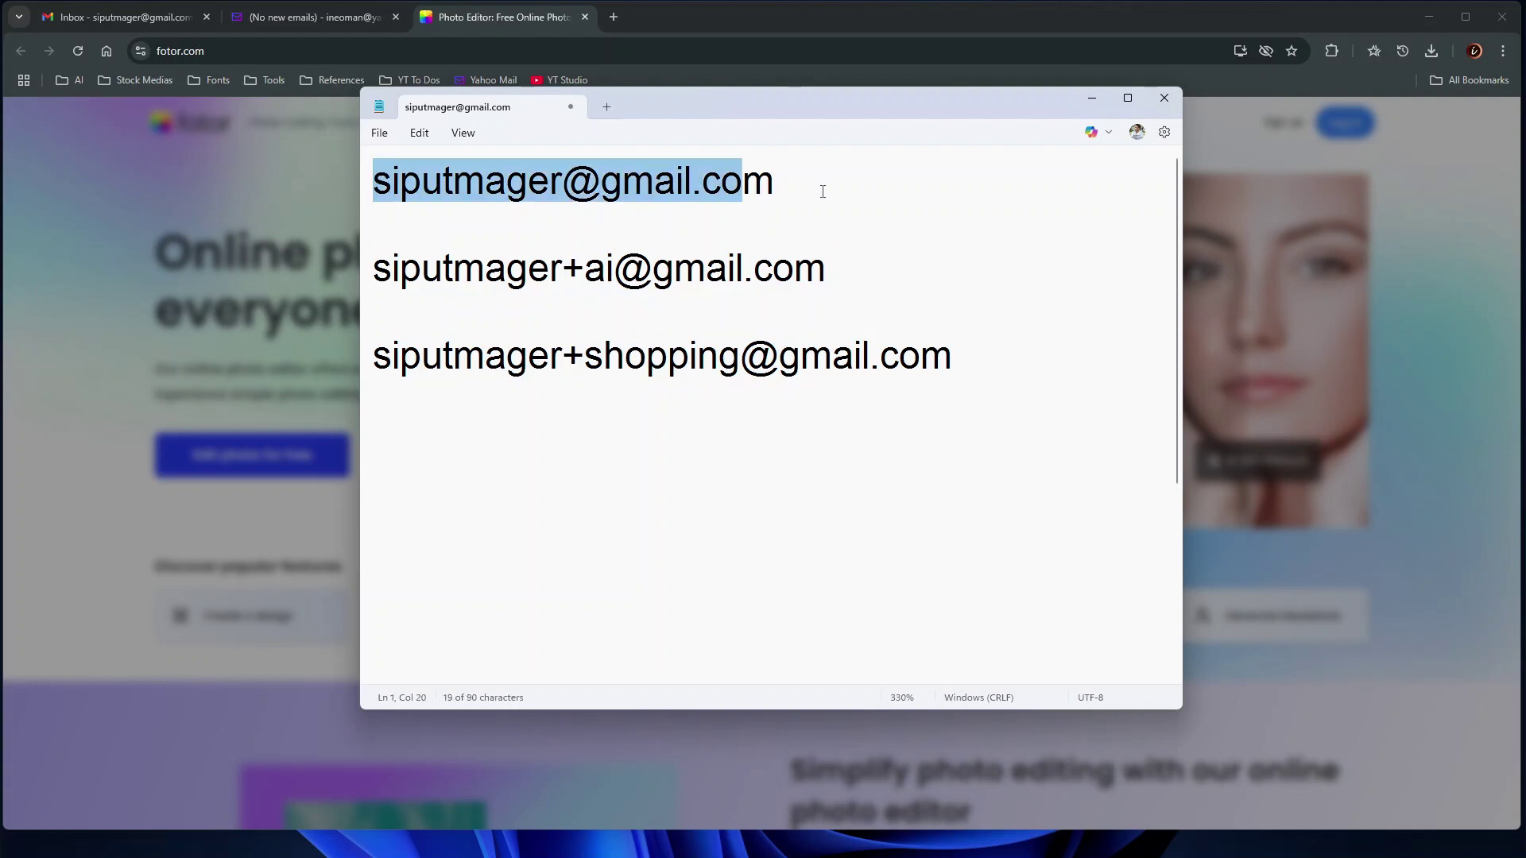
pyautogui.click(830, 192)
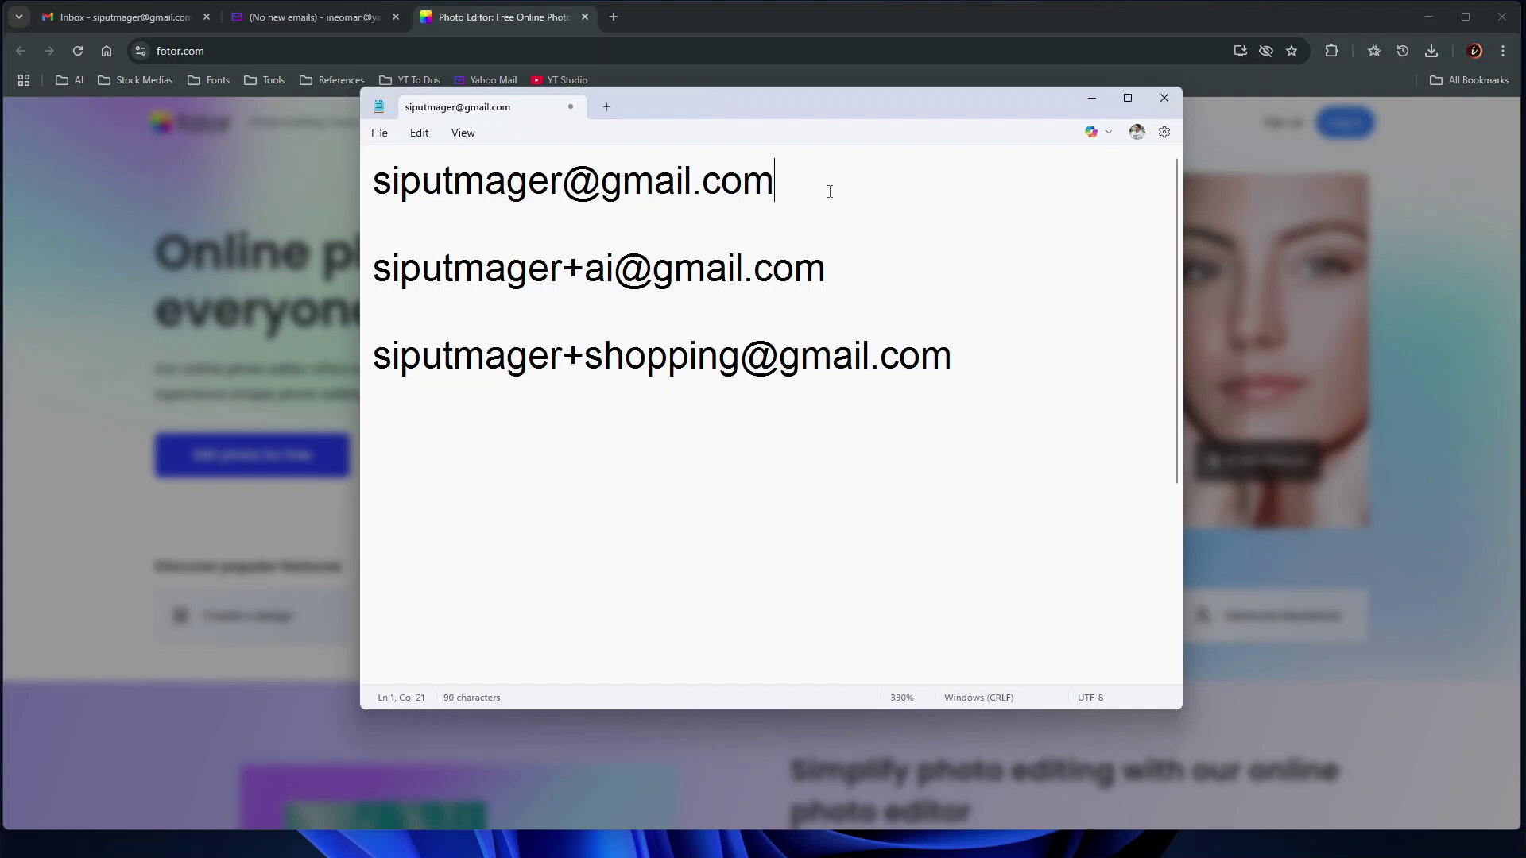
pyautogui.moveTo(867, 279); pyautogui.dragTo(407, 282)
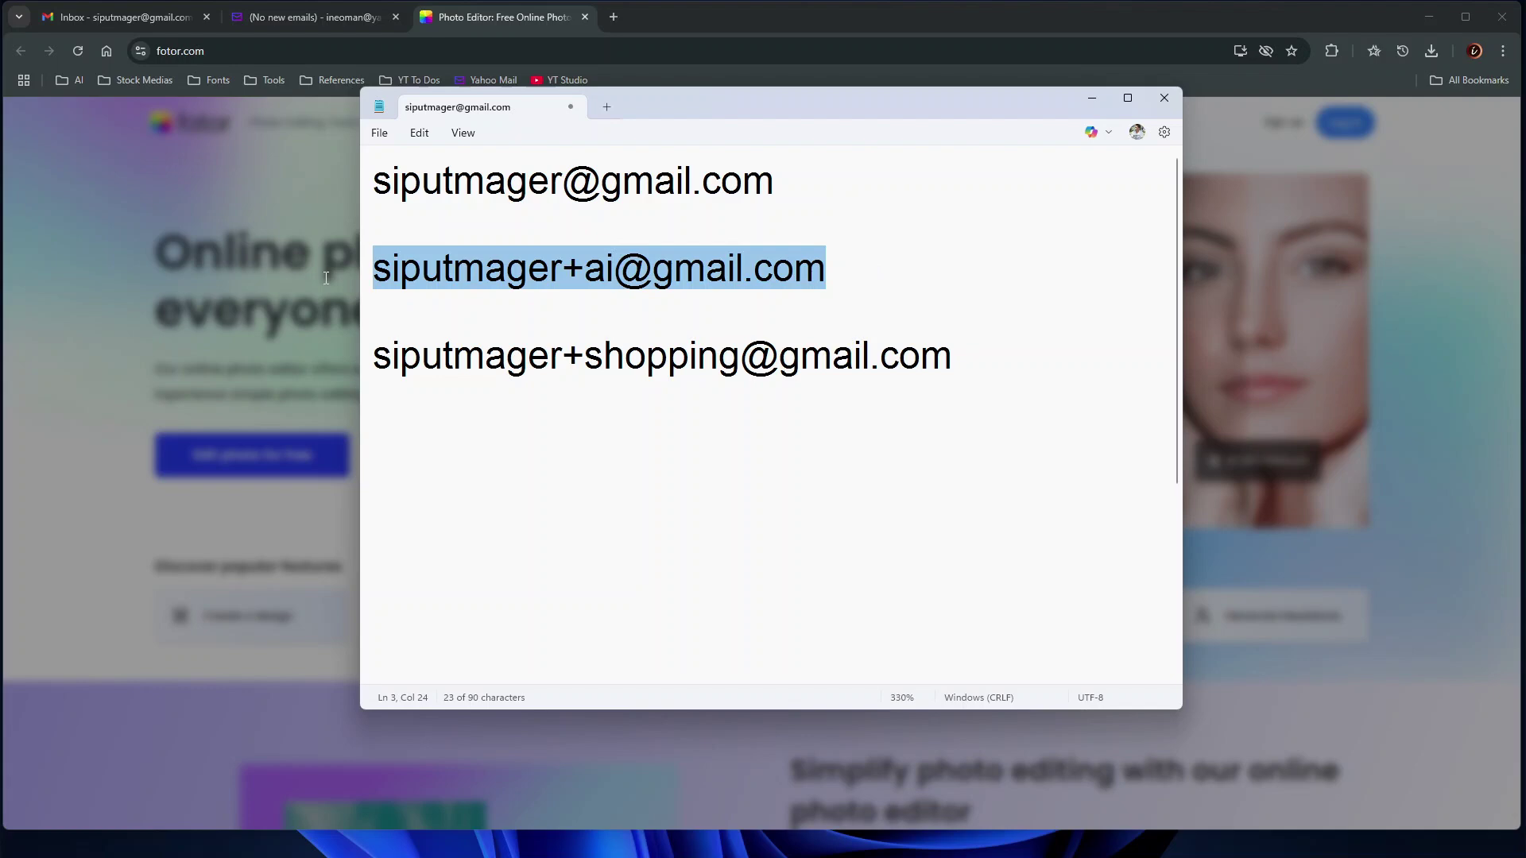
# Register on Fotor with the +ai plus address, a password and accepted terms
pyautogui.click(465, 6)
pyautogui.click(512, 409)
pyautogui.hotkey('ctrl', 'v')
pyautogui.click(630, 670)
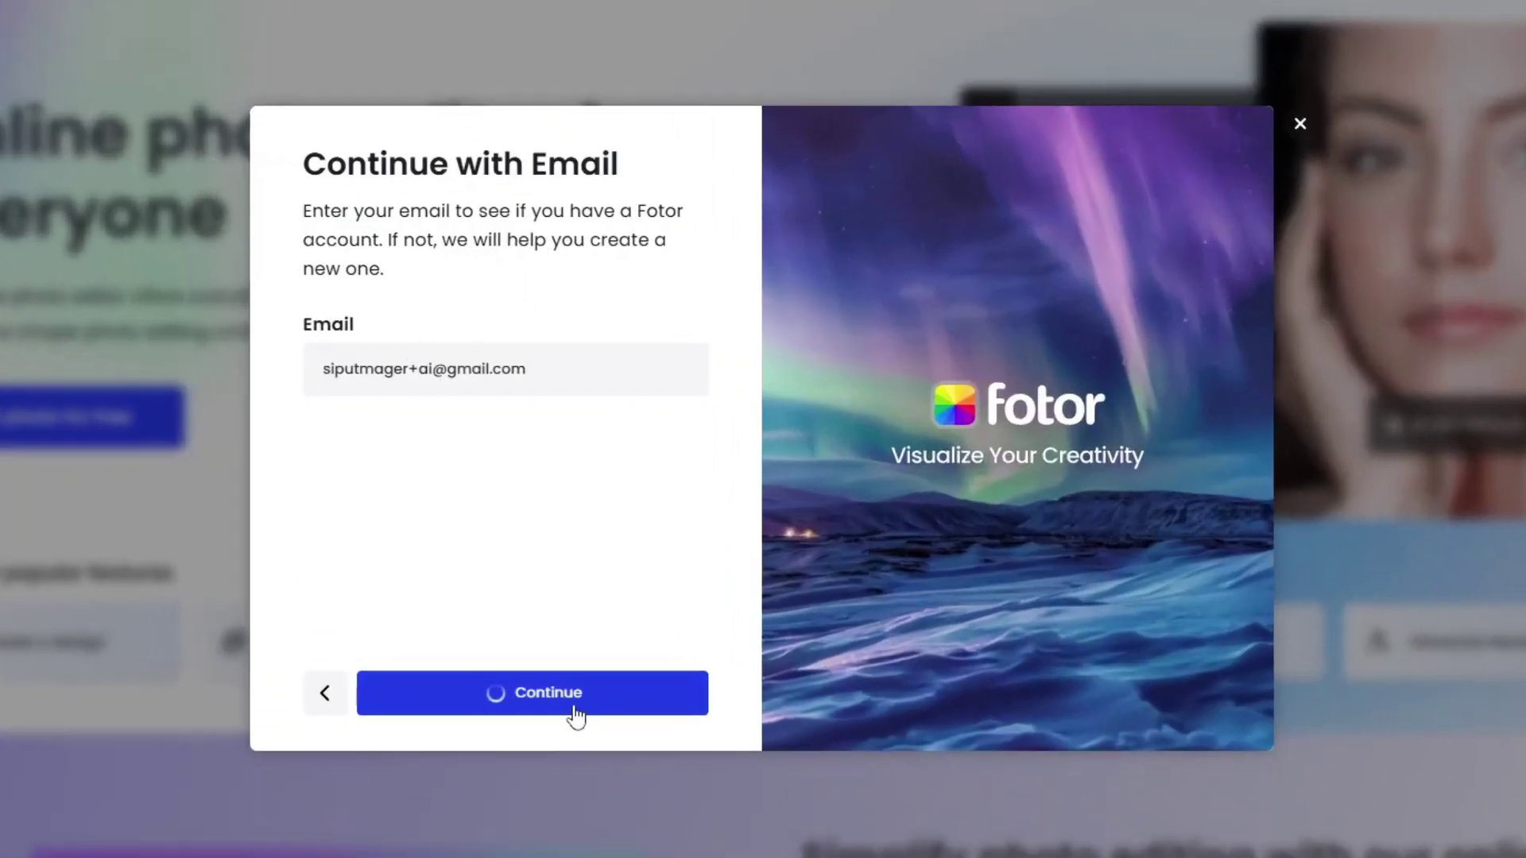
pyautogui.click(454, 344)
pyautogui.write('•••••••••')
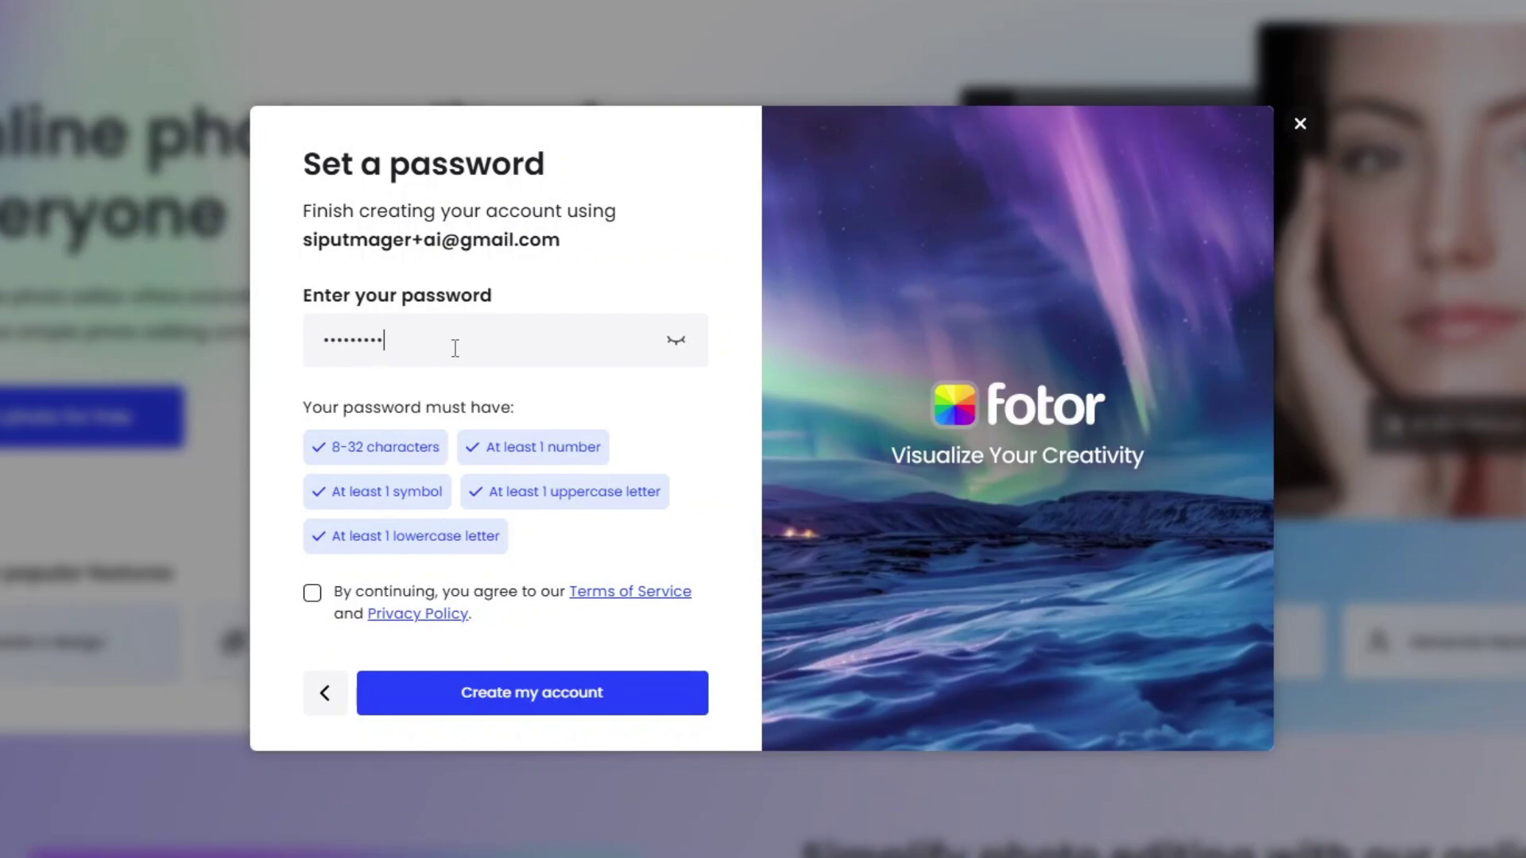
pyautogui.click(312, 593)
pyautogui.click(522, 699)
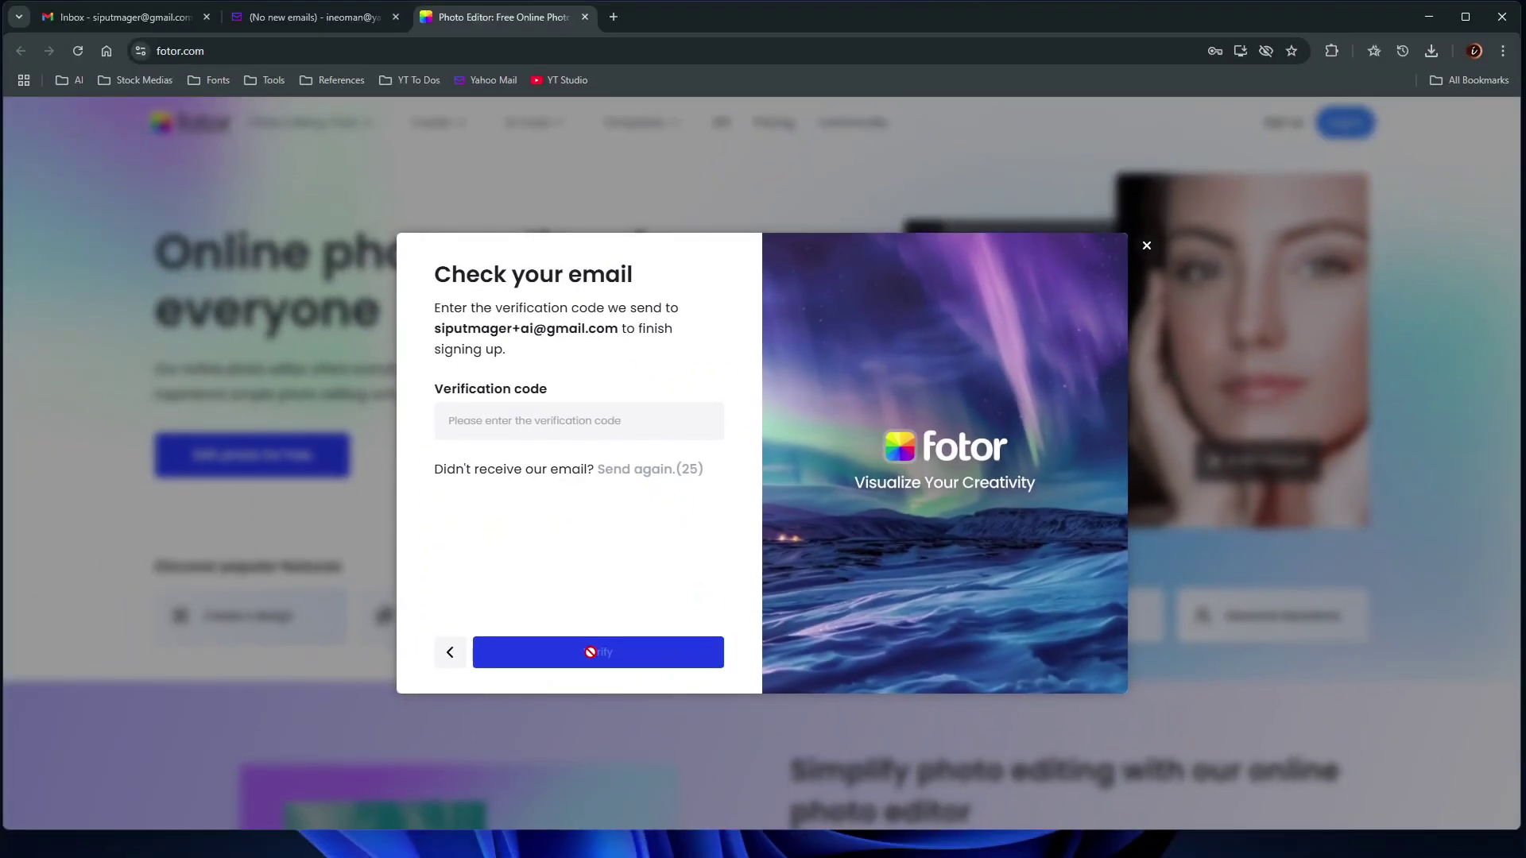
pyautogui.click(72, 22)
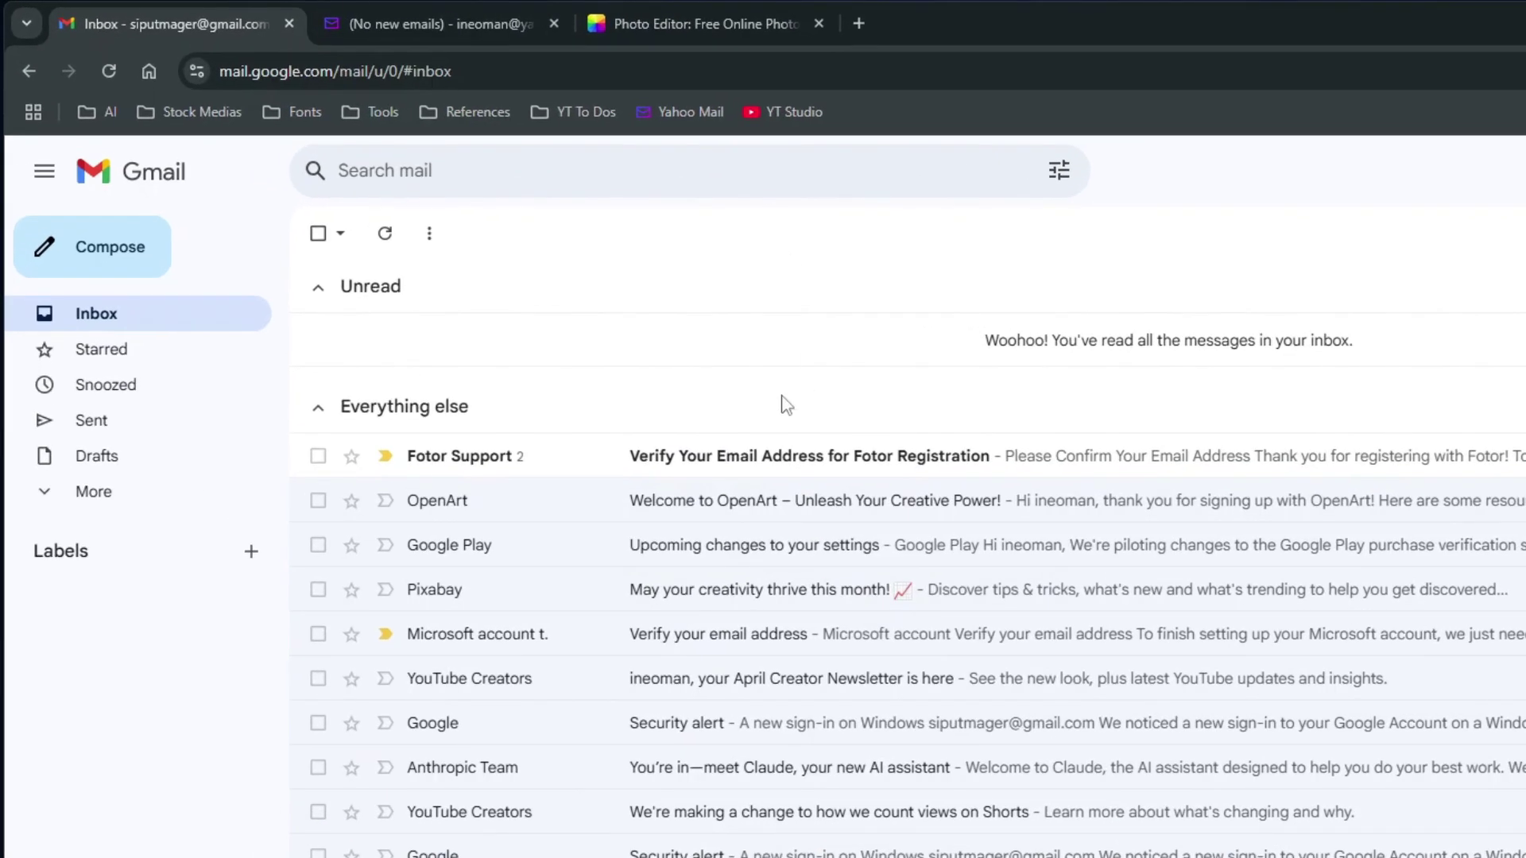
# Open Fotor's verification email and check its recipient is the +ai plus address
pyautogui.click(816, 460)
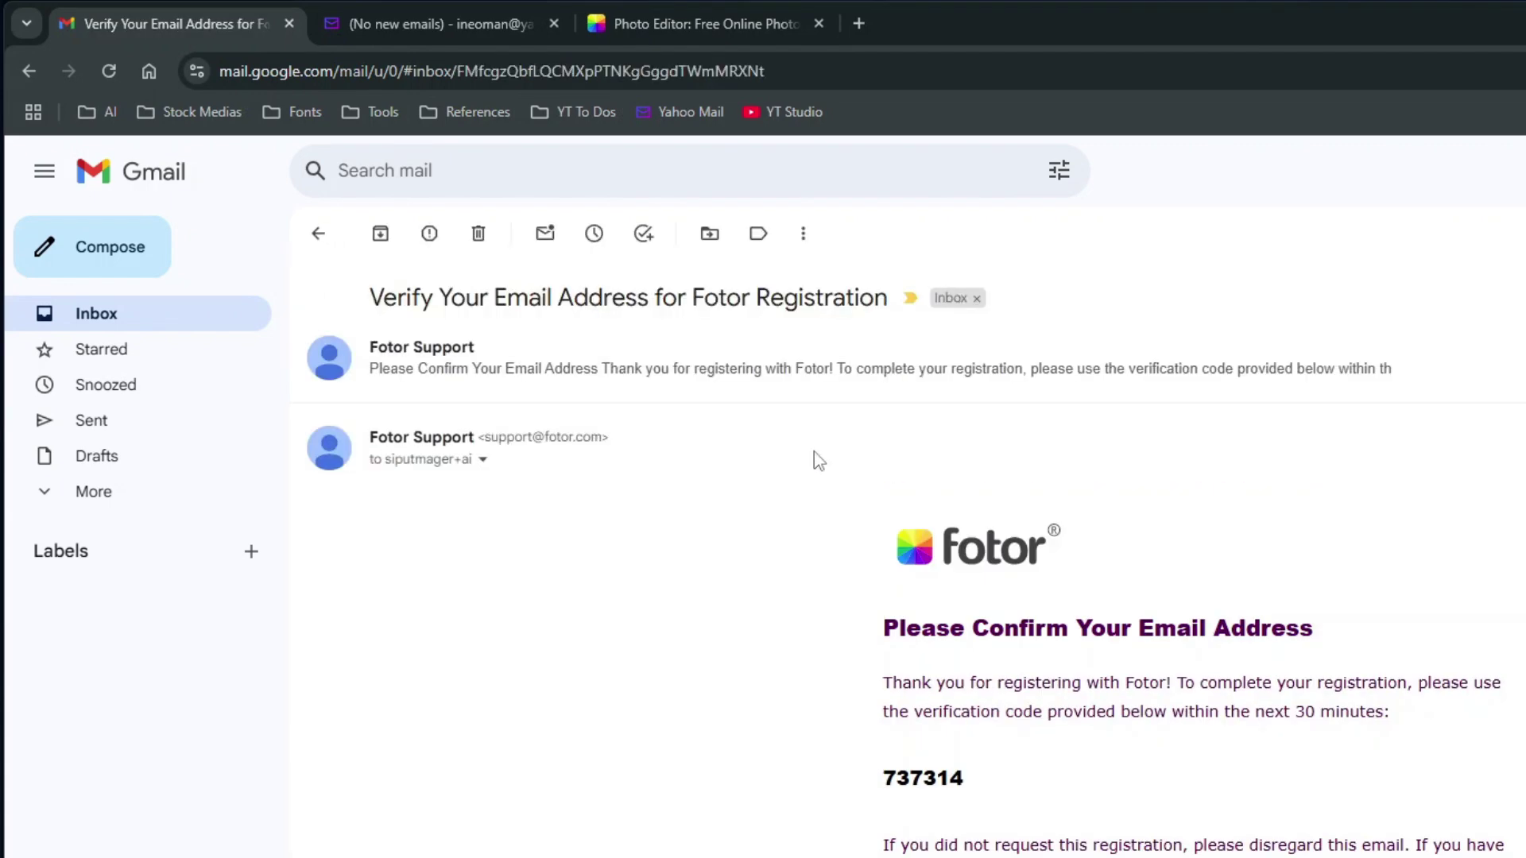
pyautogui.click(482, 459)
pyautogui.moveTo(554, 525); pyautogui.dragTo(812, 520)
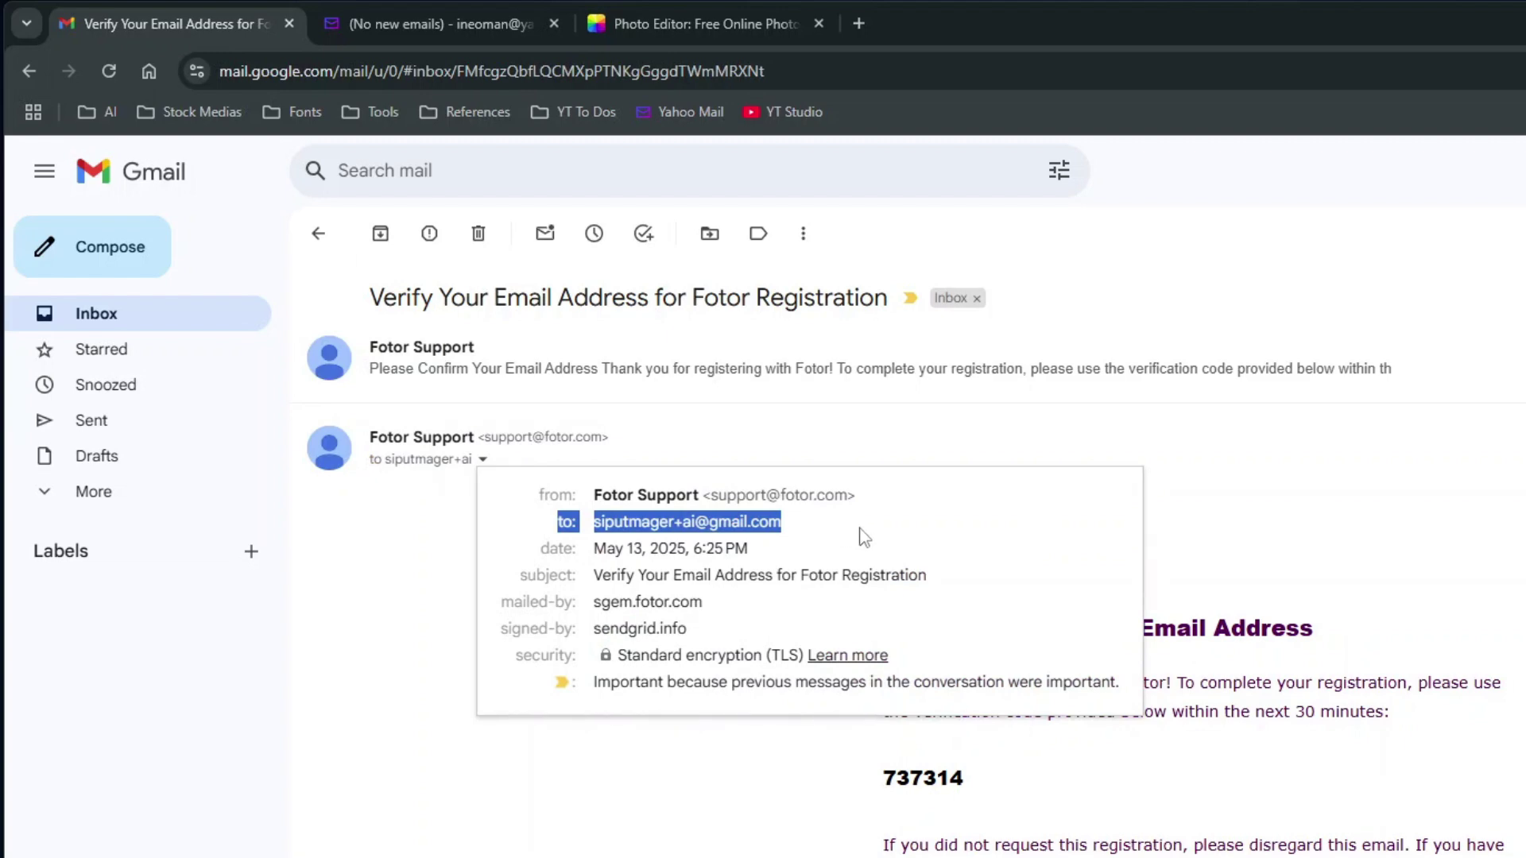
pyautogui.click(913, 441)
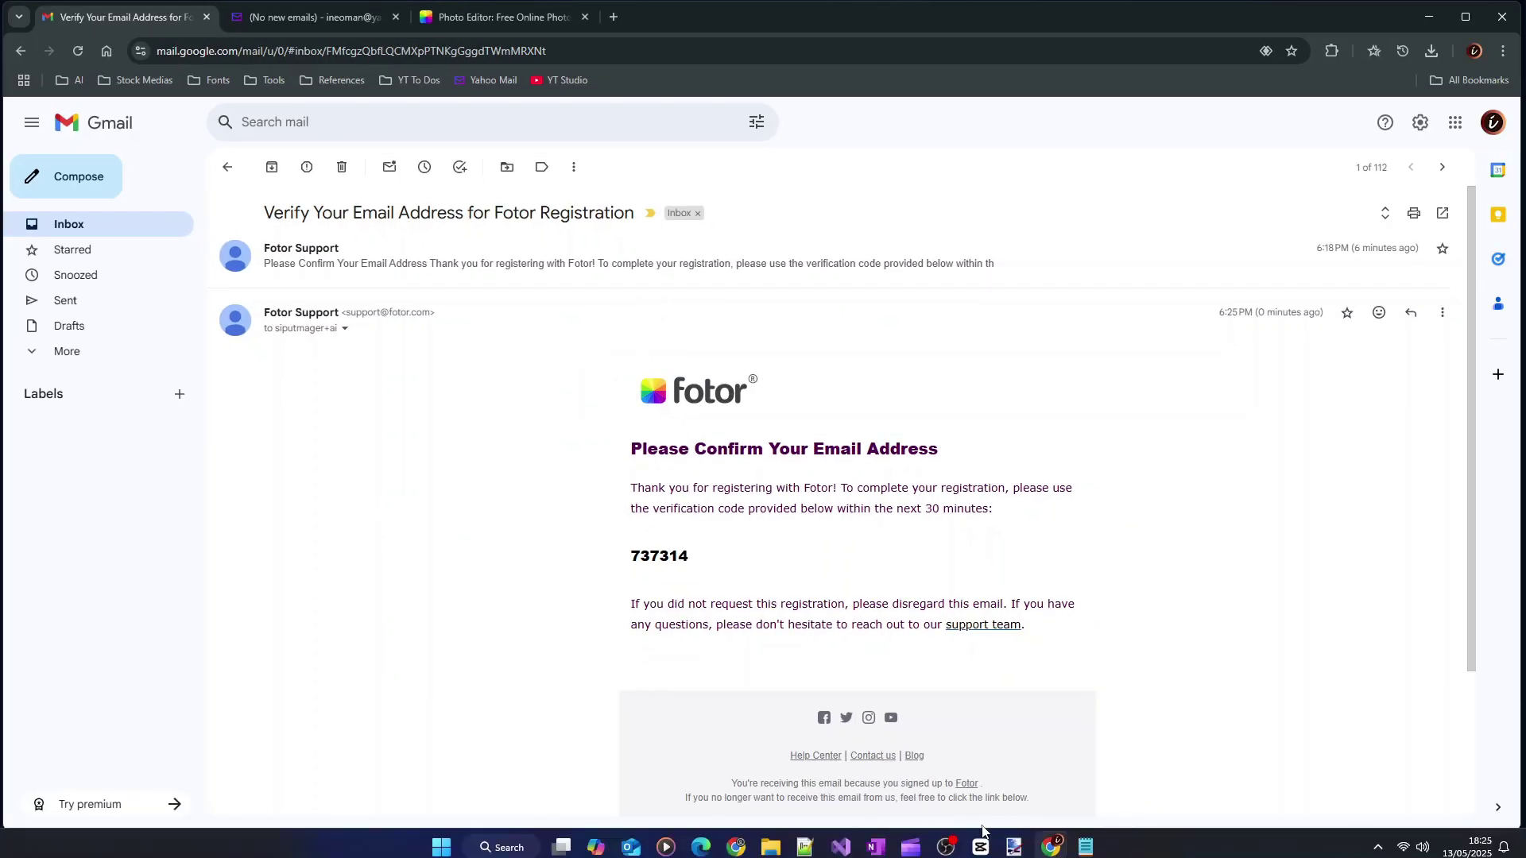
pyautogui.click(1086, 847)
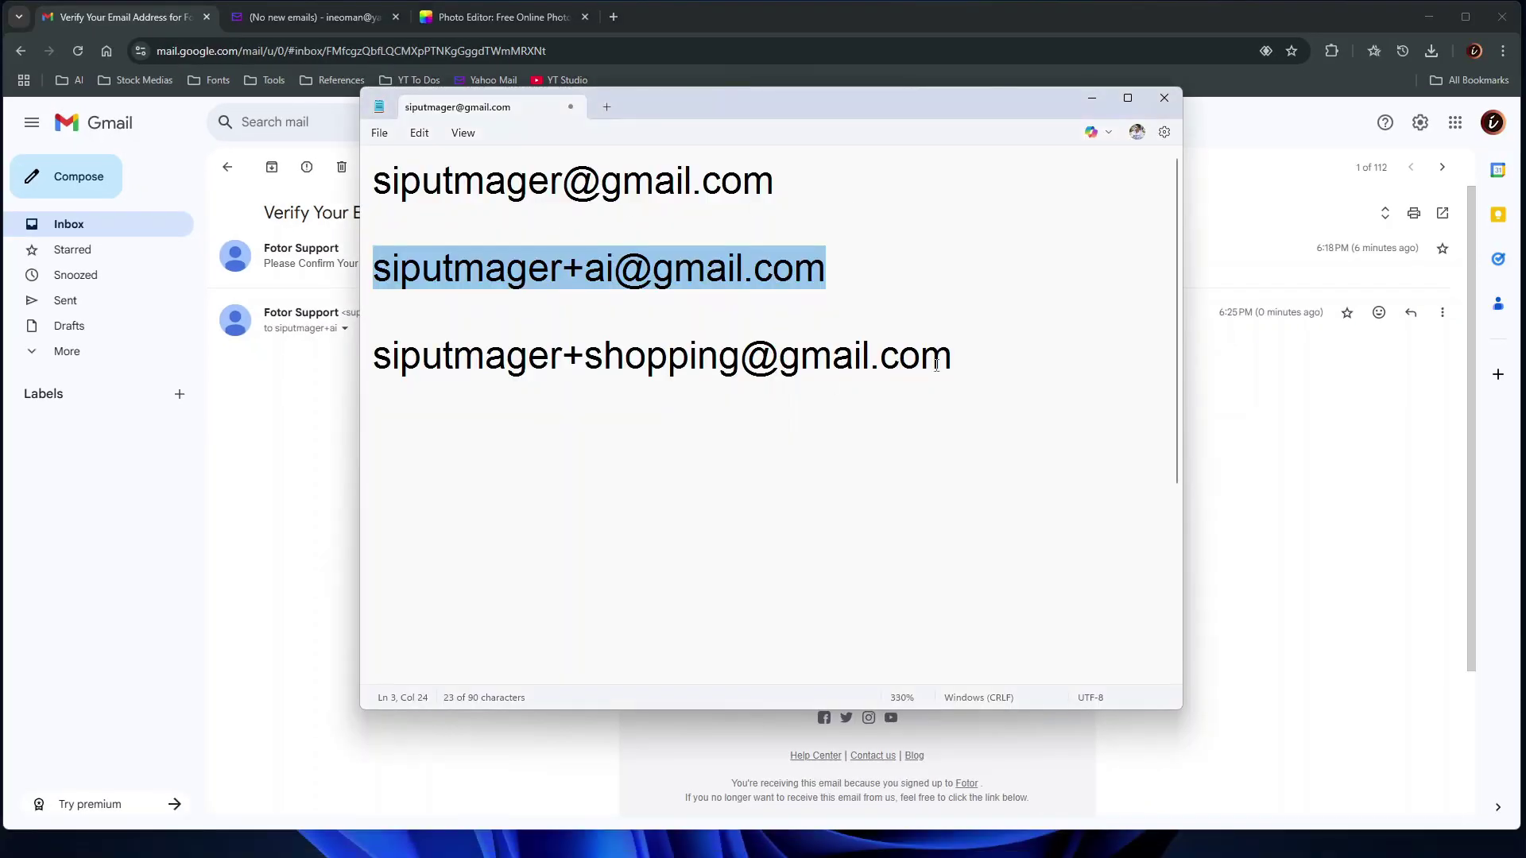
# Email the +shopping address from Yahoo with subject 'testing Gmail Plus Addressing' and body 'Test'
pyautogui.moveTo(953, 358); pyautogui.dragTo(374, 356)
pyautogui.hotkey('ctrl', 'c')
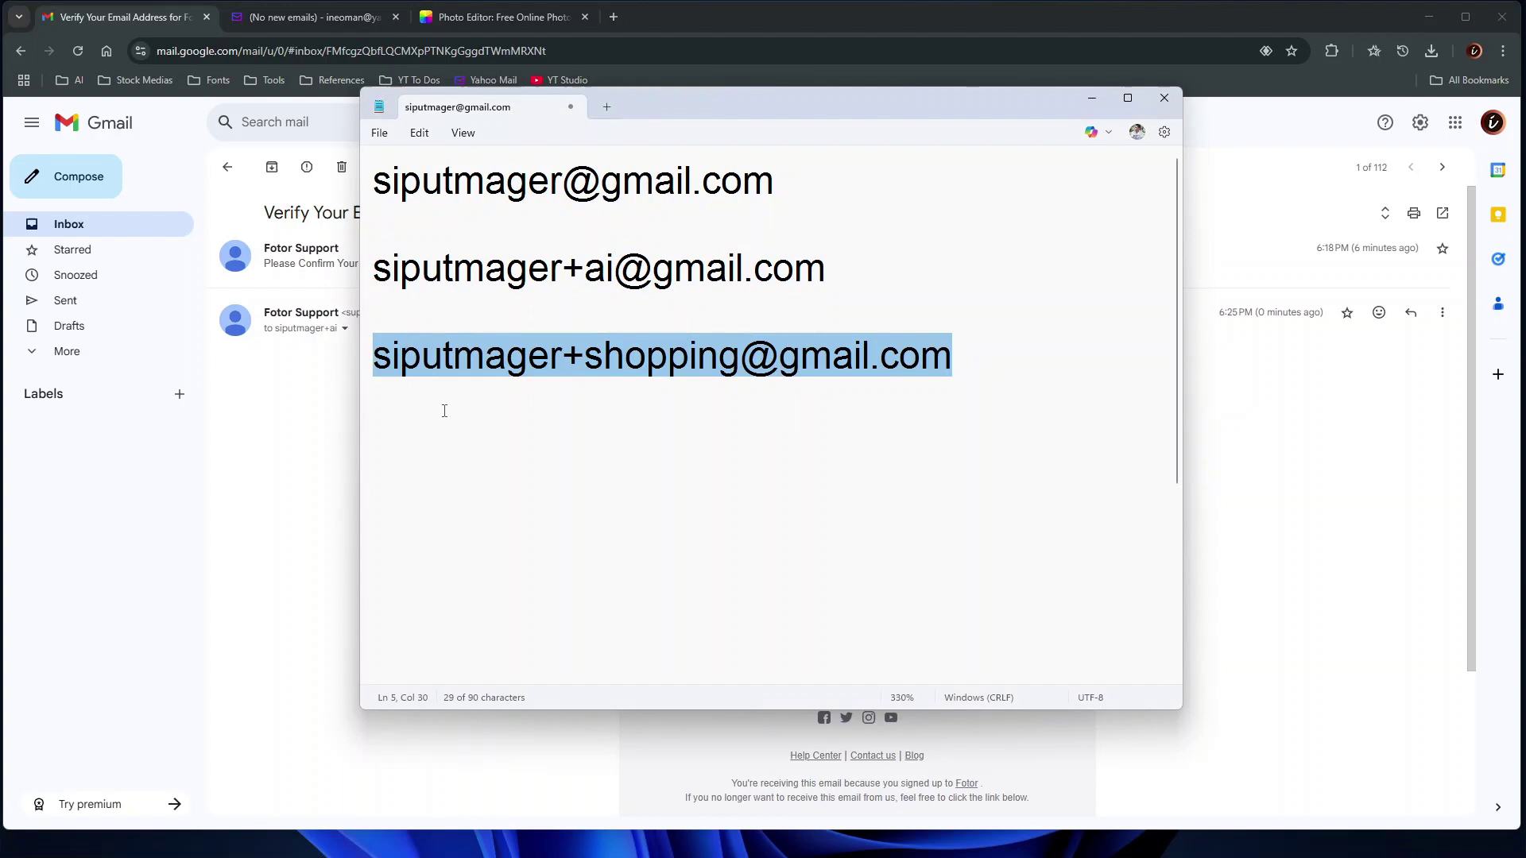
pyautogui.click(502, 430)
pyautogui.click(294, 21)
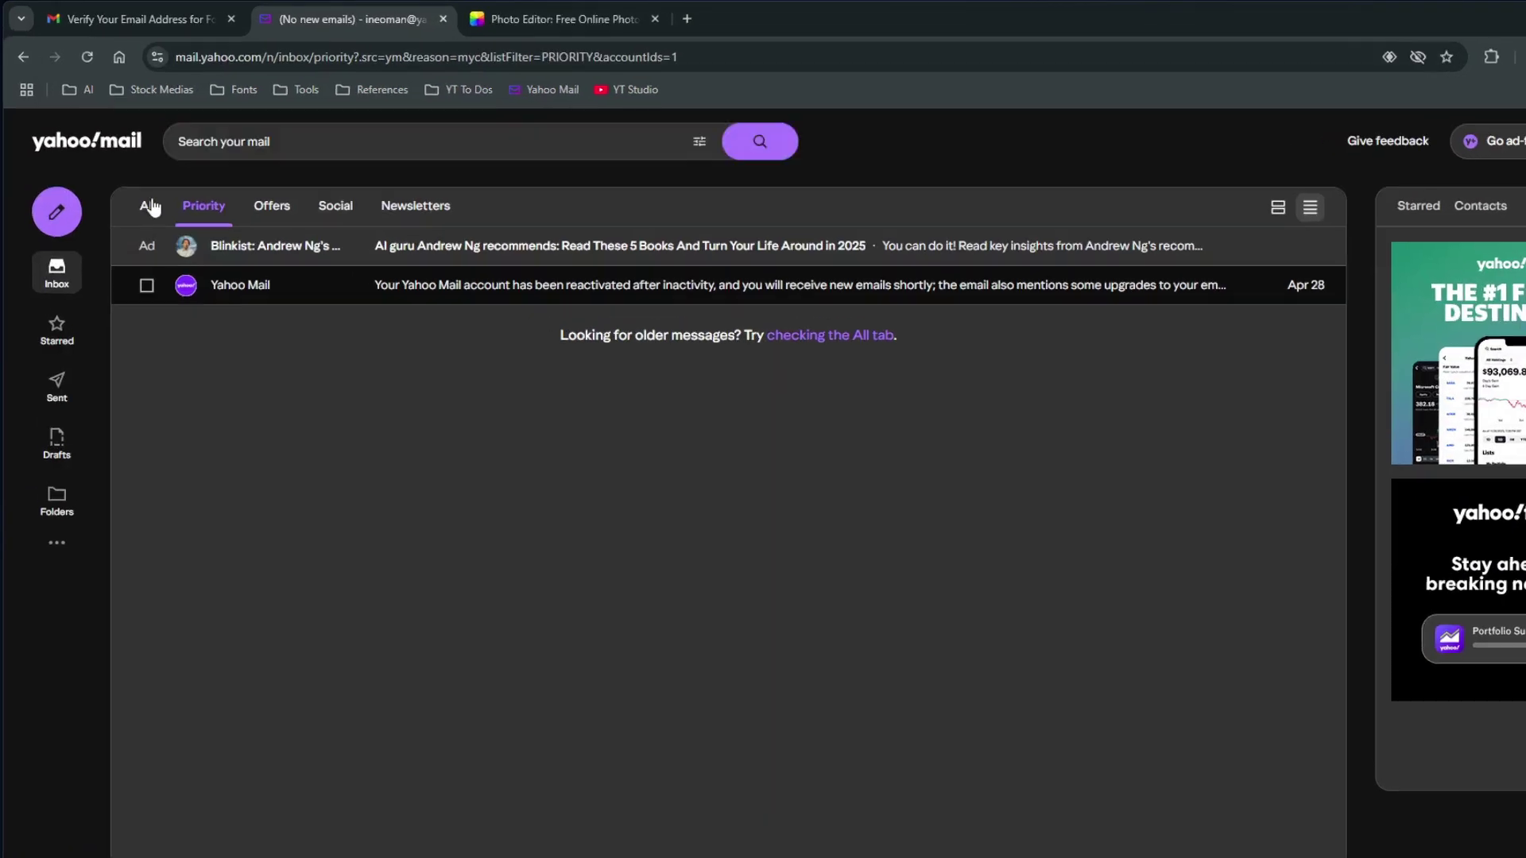
pyautogui.click(49, 186)
pyautogui.hotkey('ctrl', 'v')
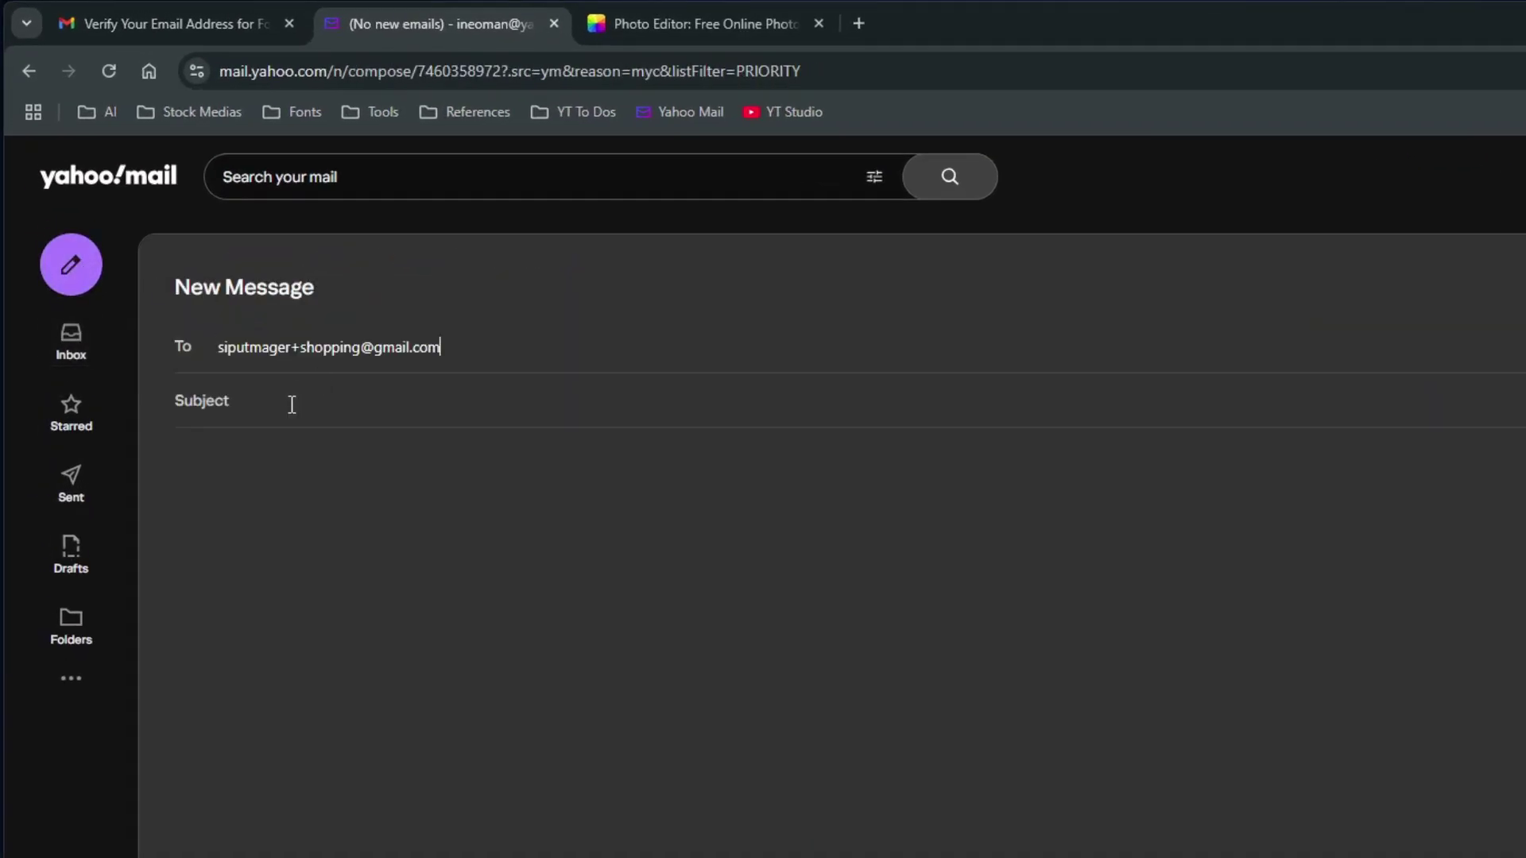
pyautogui.click(291, 405)
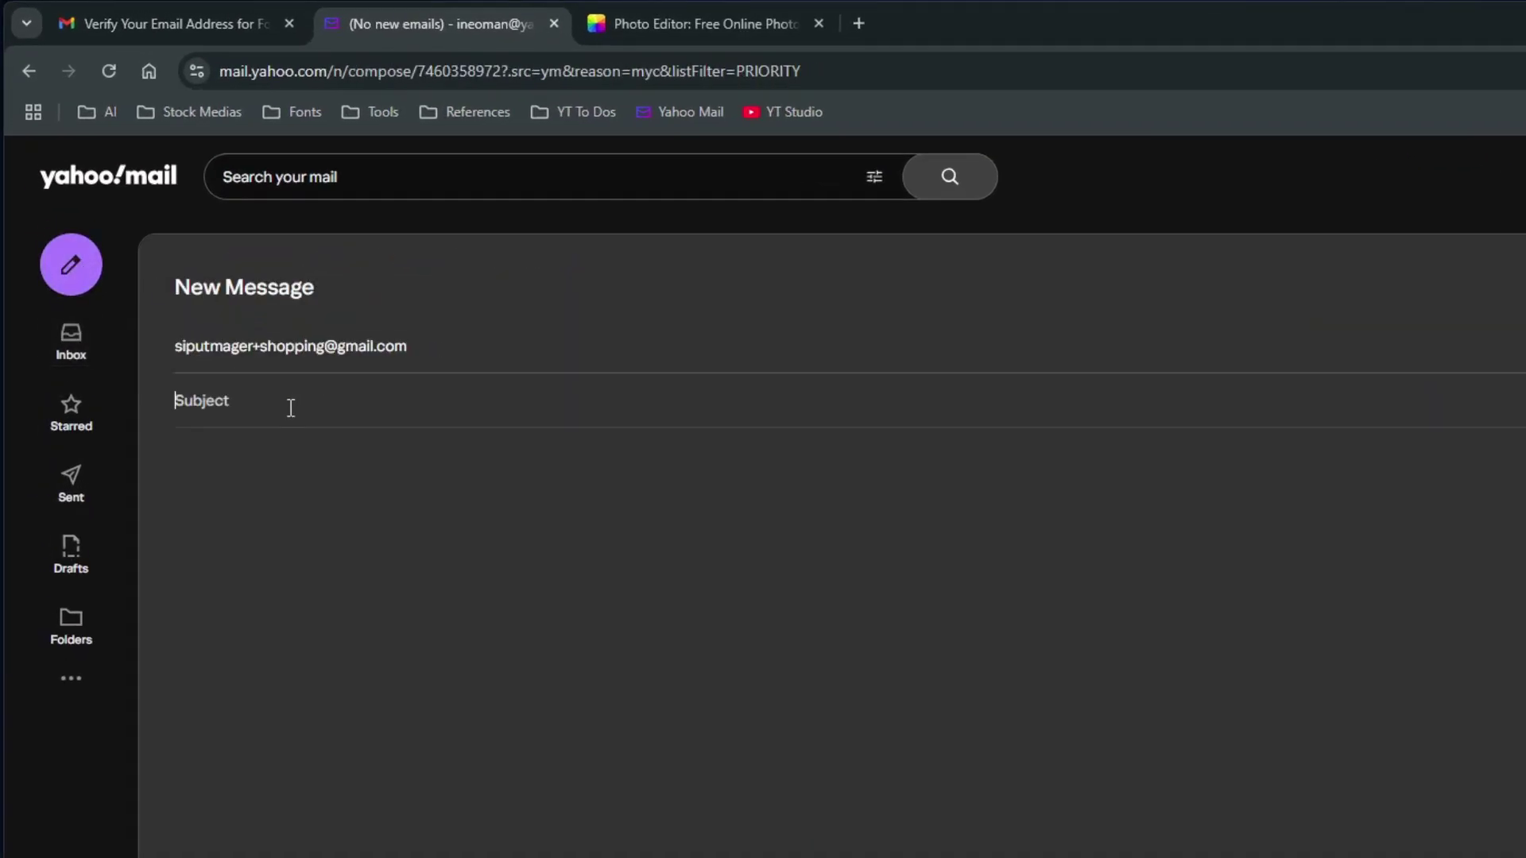
pyautogui.write('testing Gmail Plus Addressing')
pyautogui.press('Tab')
pyautogui.write('Test')
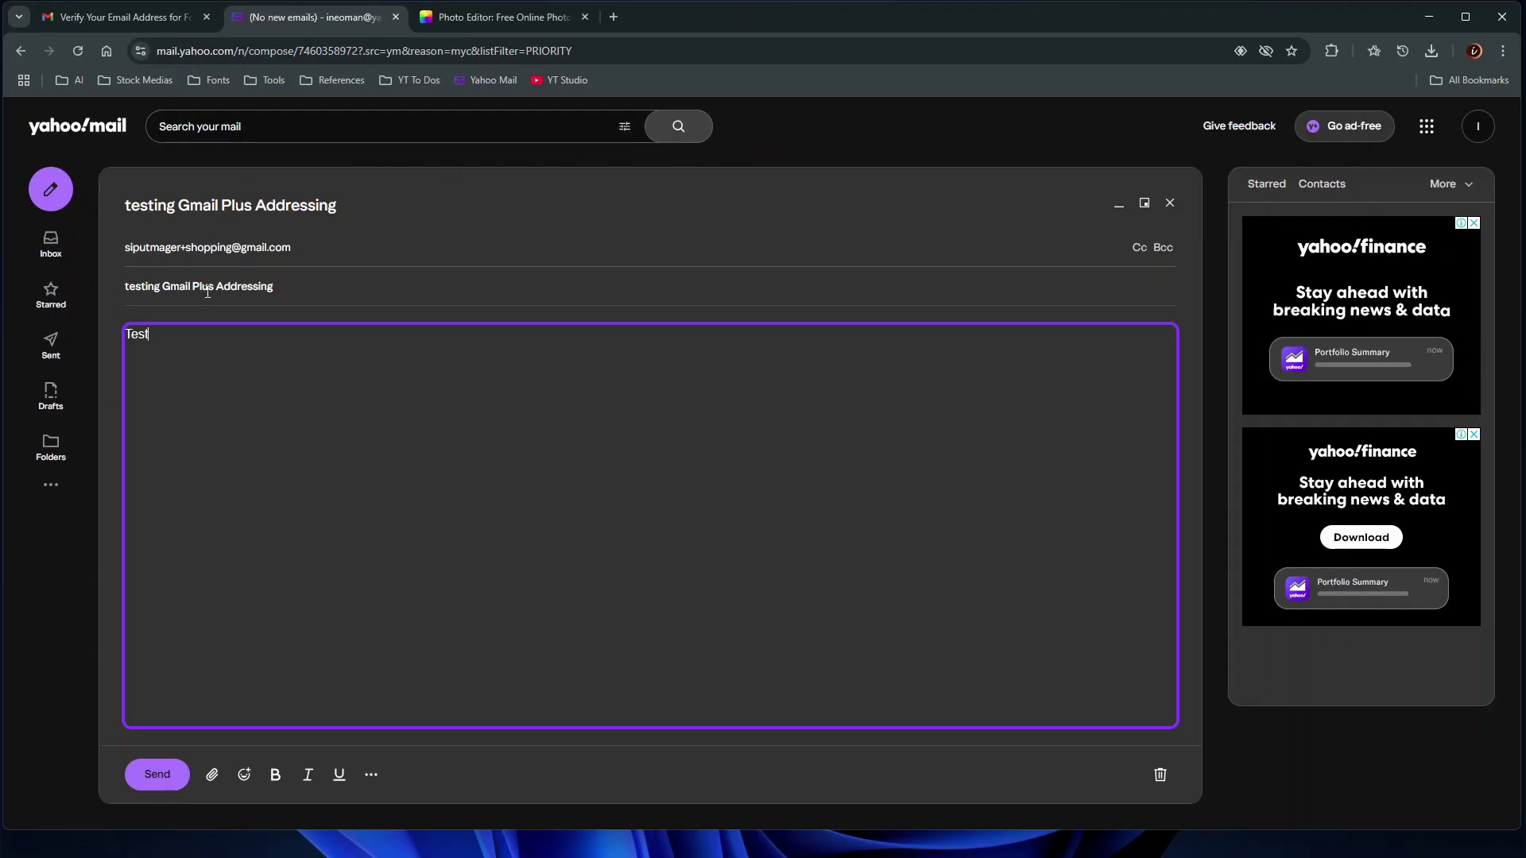
pyautogui.click(157, 778)
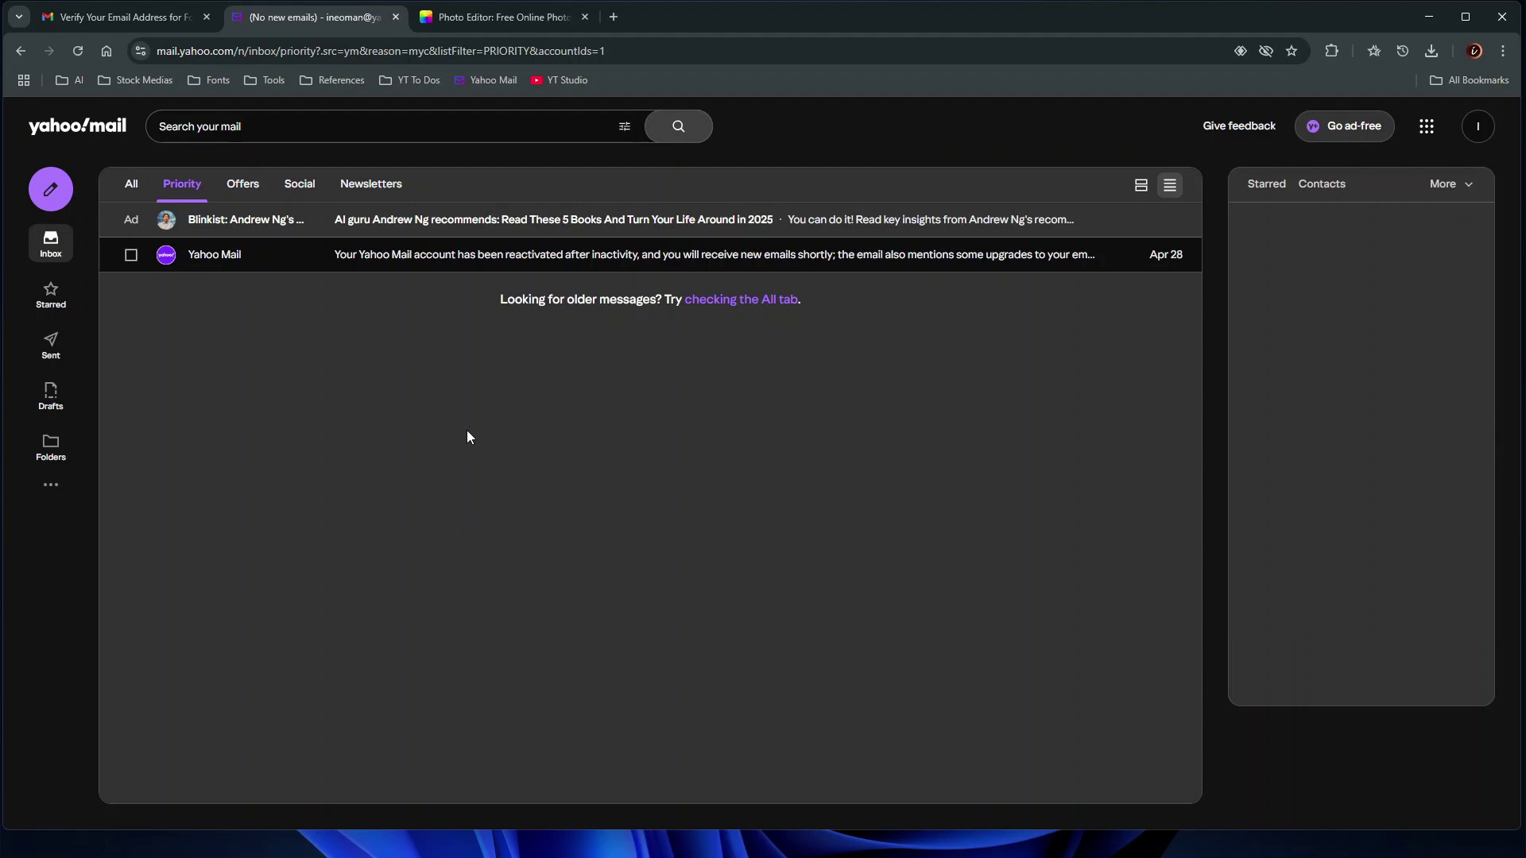
# Open the 'testing Gmail Plus Addressing' message and check it was sent to the +shopping address
pyautogui.click(163, 21)
pyautogui.click(70, 221)
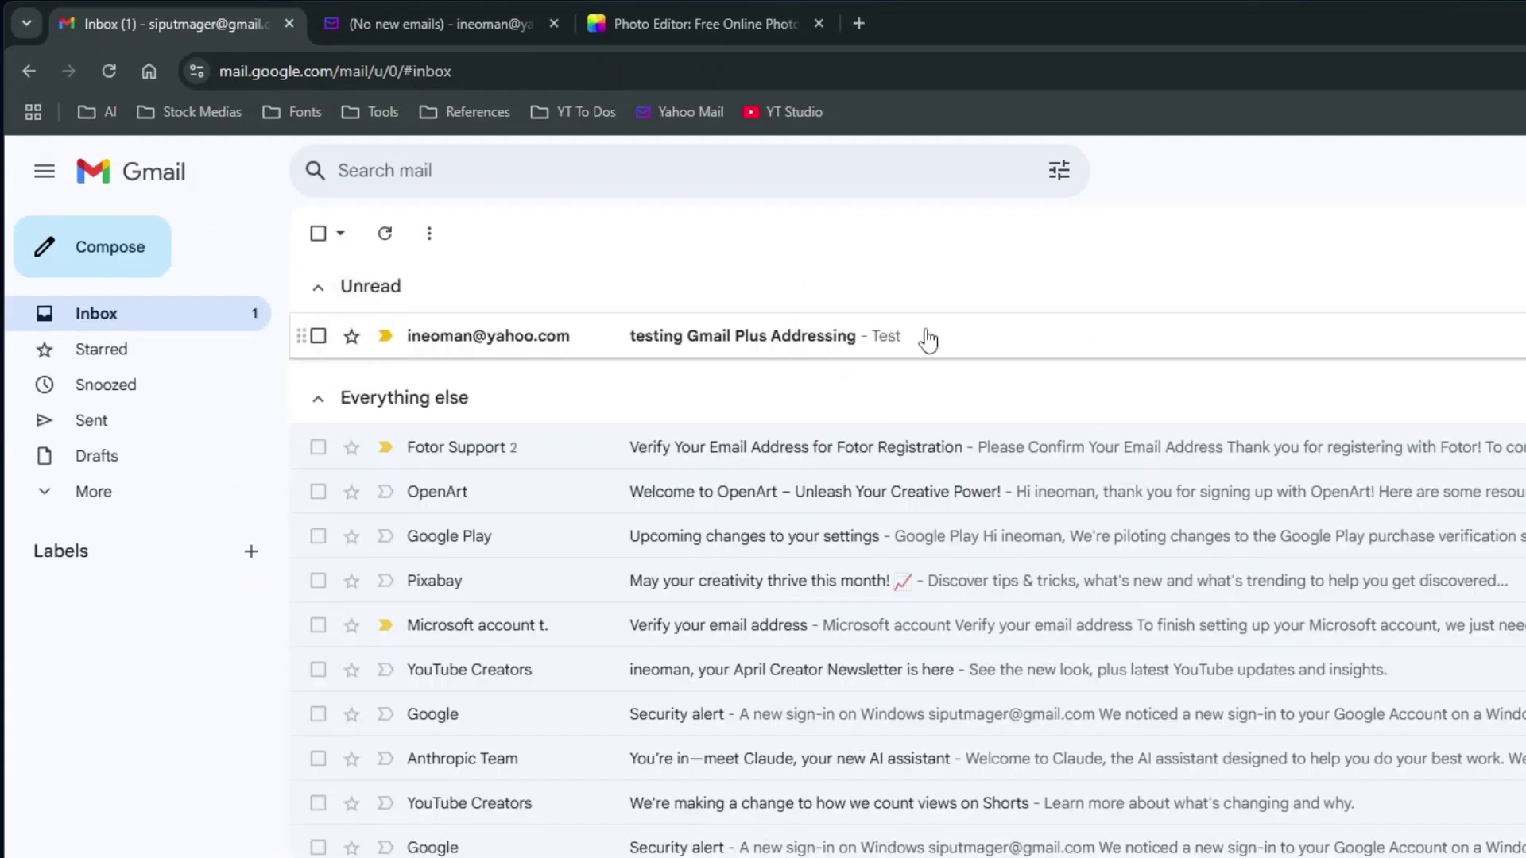
pyautogui.click(821, 343)
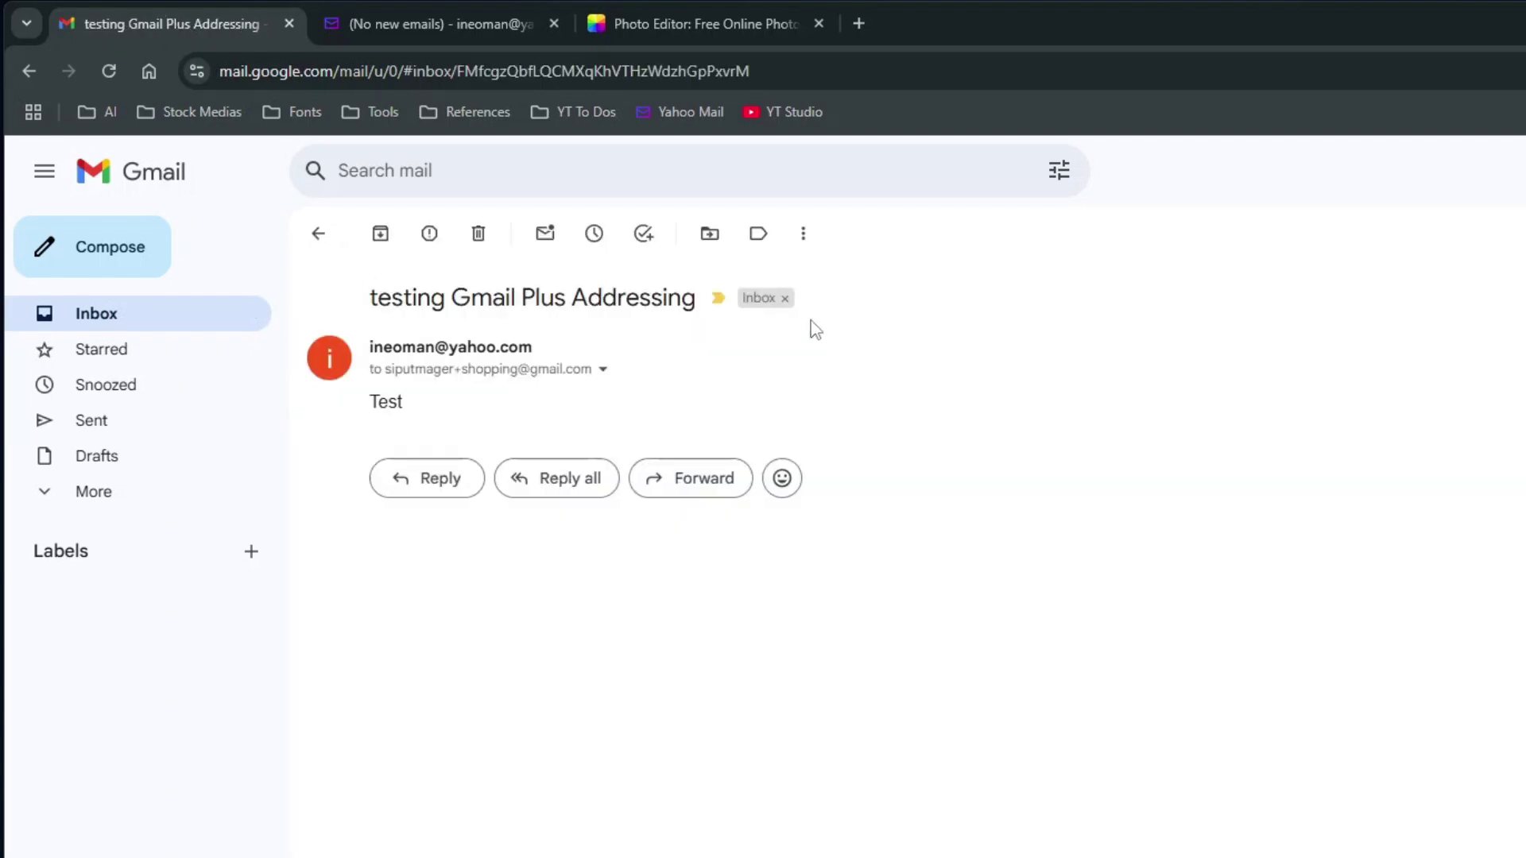
pyautogui.click(603, 370)
pyautogui.moveTo(715, 431); pyautogui.dragTo(977, 429)
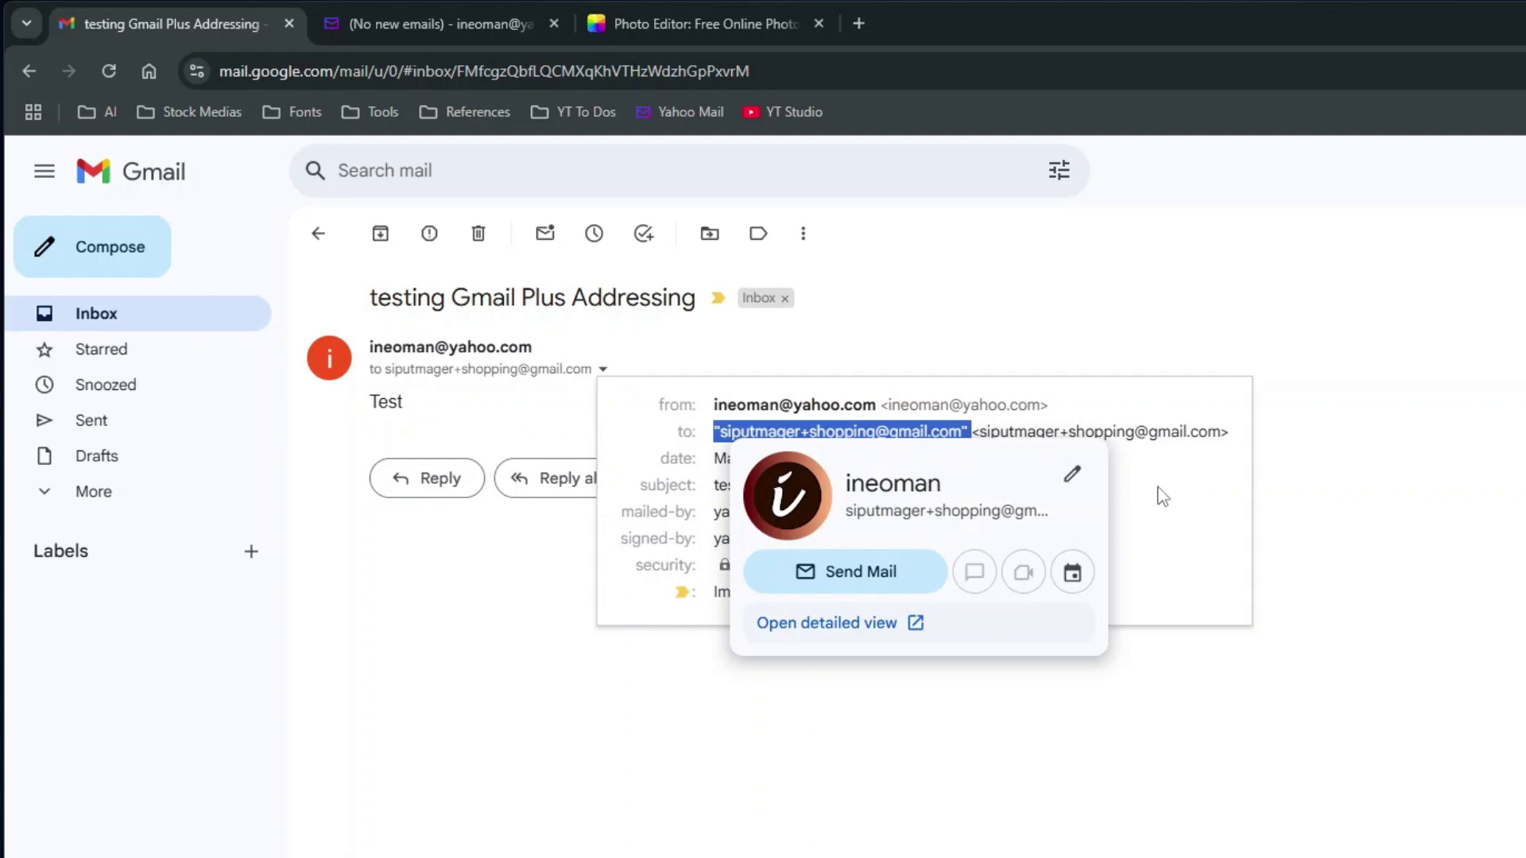
pyautogui.click(862, 343)
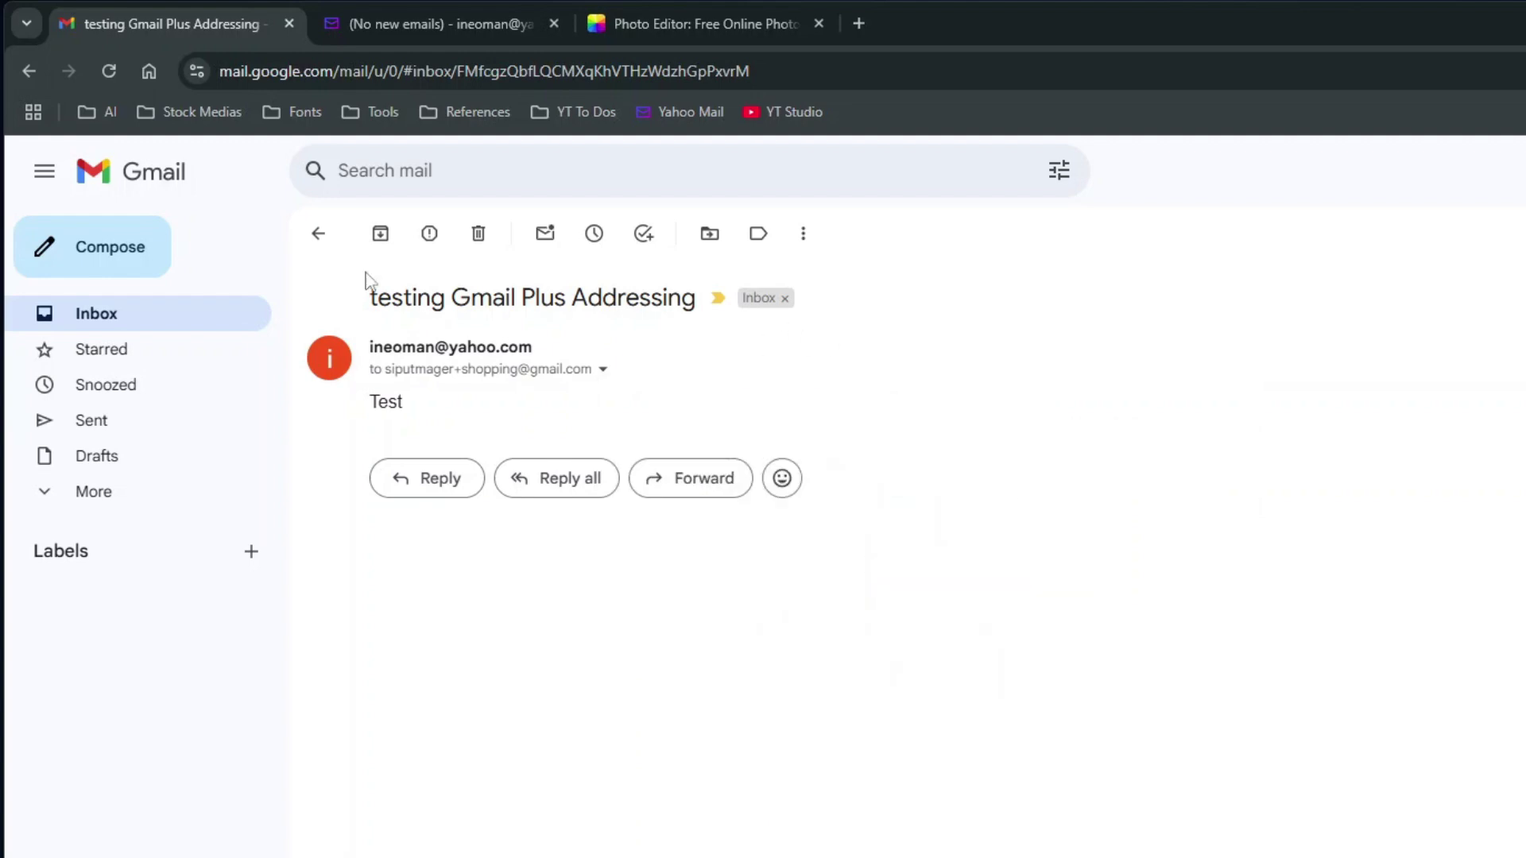
# Create a new Gmail label named AI
pyautogui.click(102, 326)
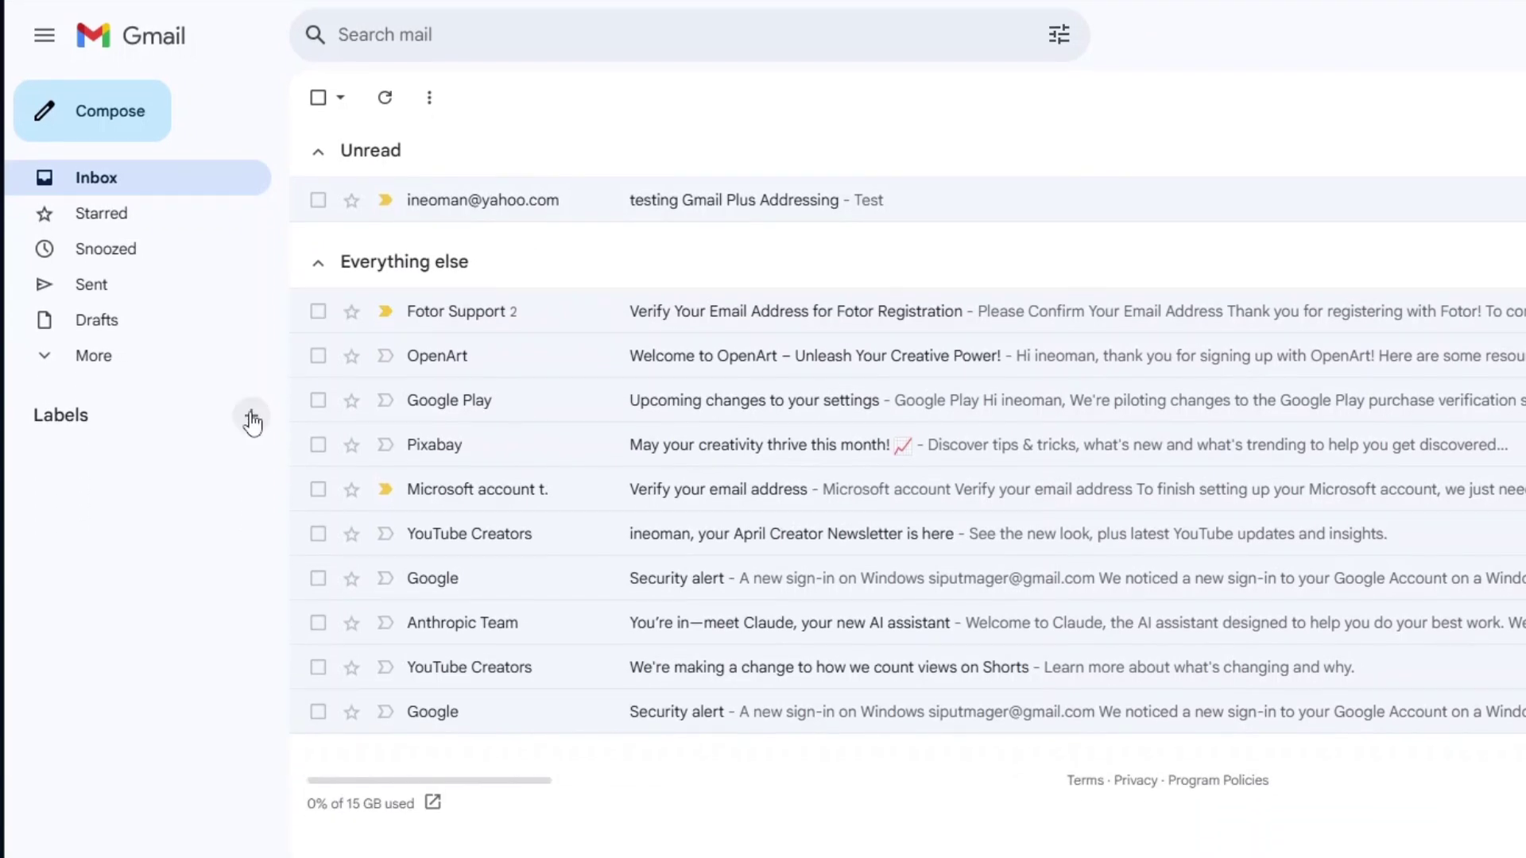
pyautogui.click(251, 551)
pyautogui.write('AI')
pyautogui.press('Return')
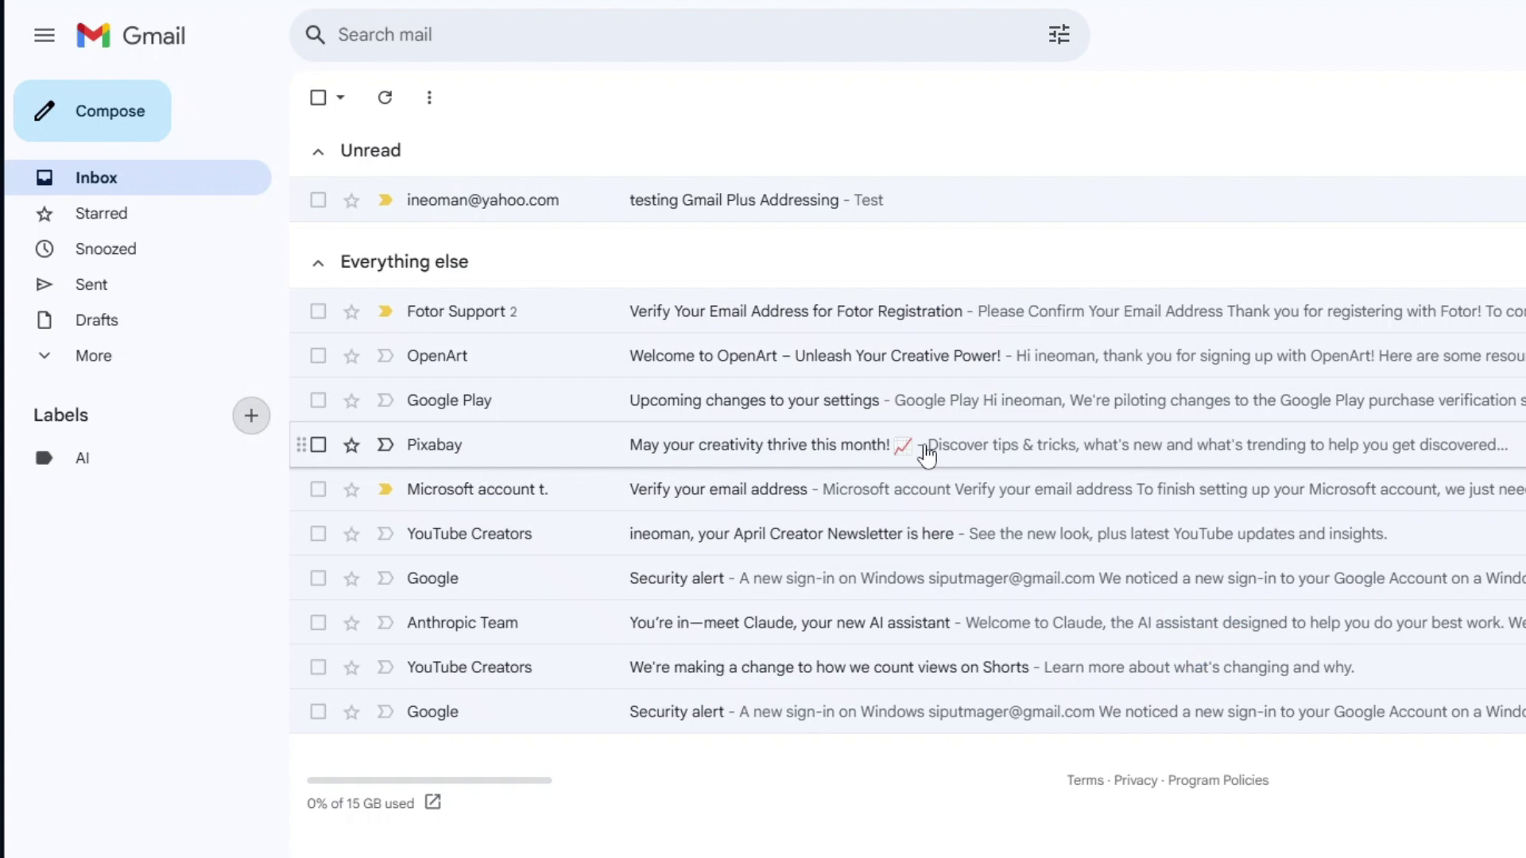
# Hide the AI label in the message list and colour it red
pyautogui.click(254, 459)
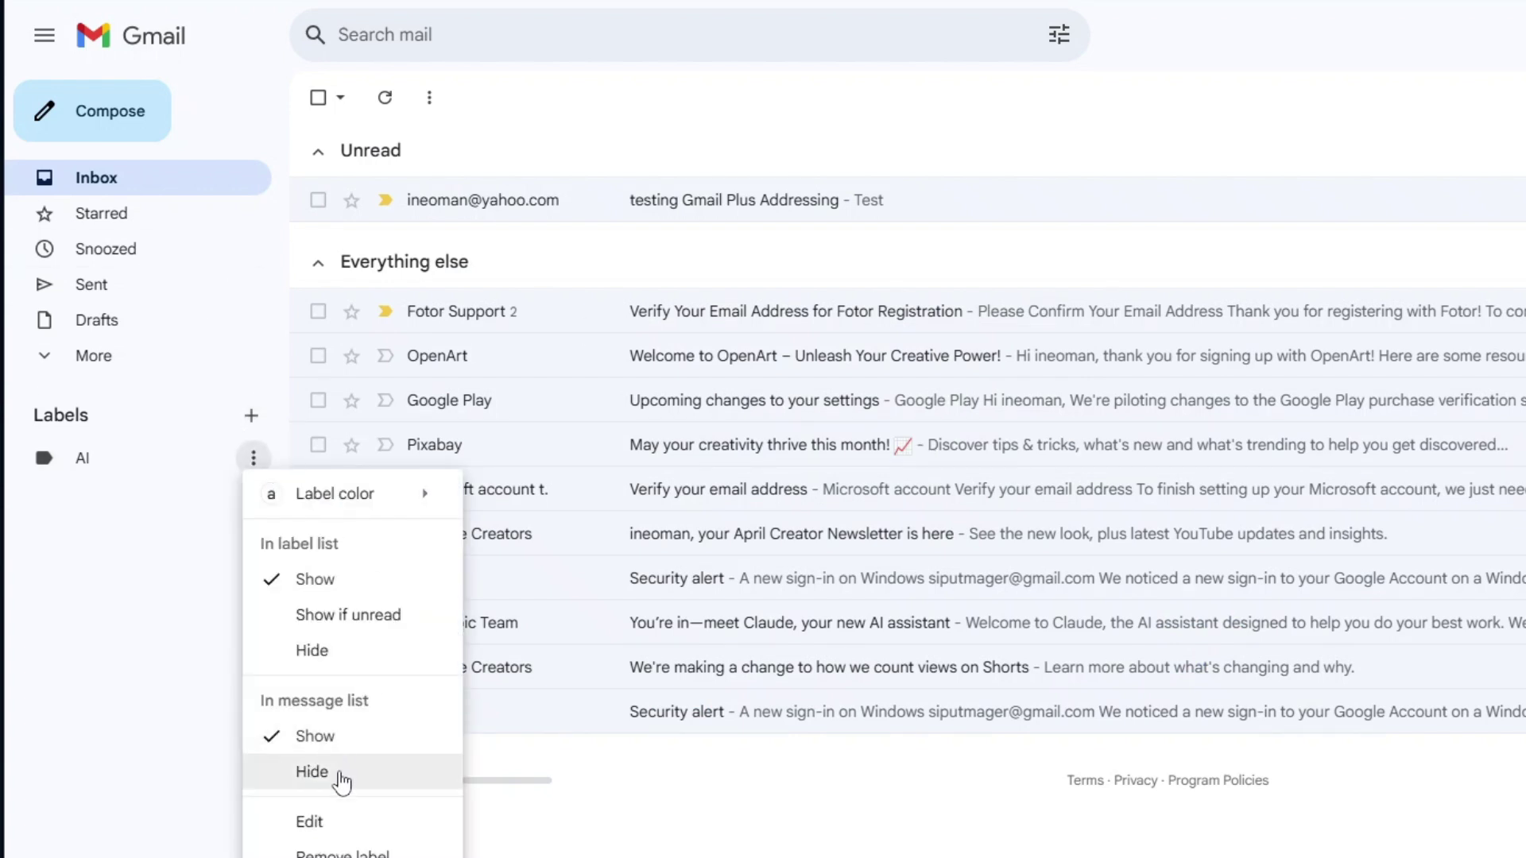
pyautogui.click(312, 771)
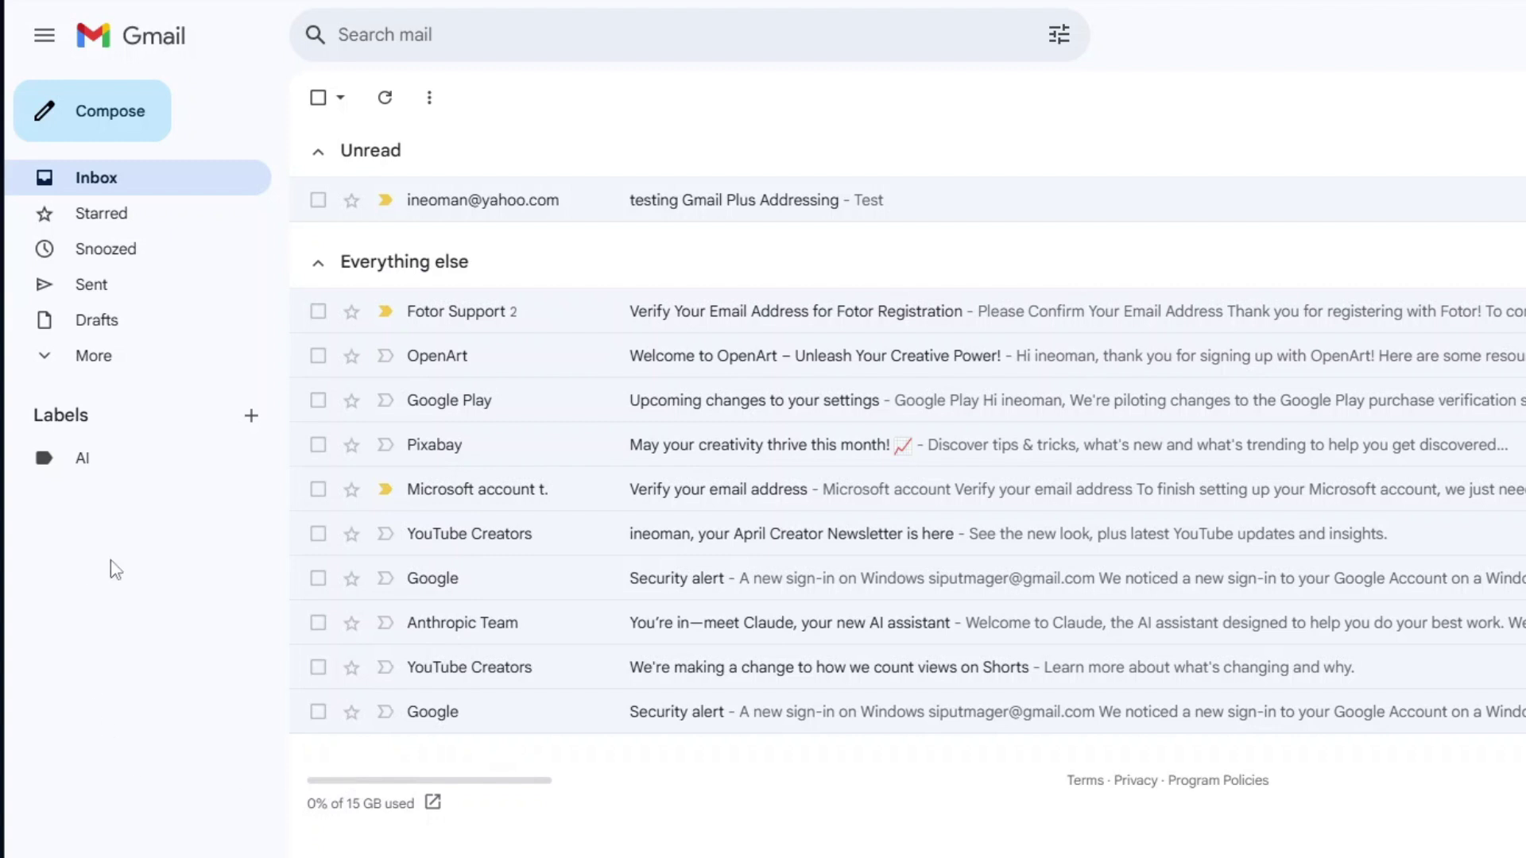
pyautogui.click(253, 459)
pyautogui.moveTo(278, 499)
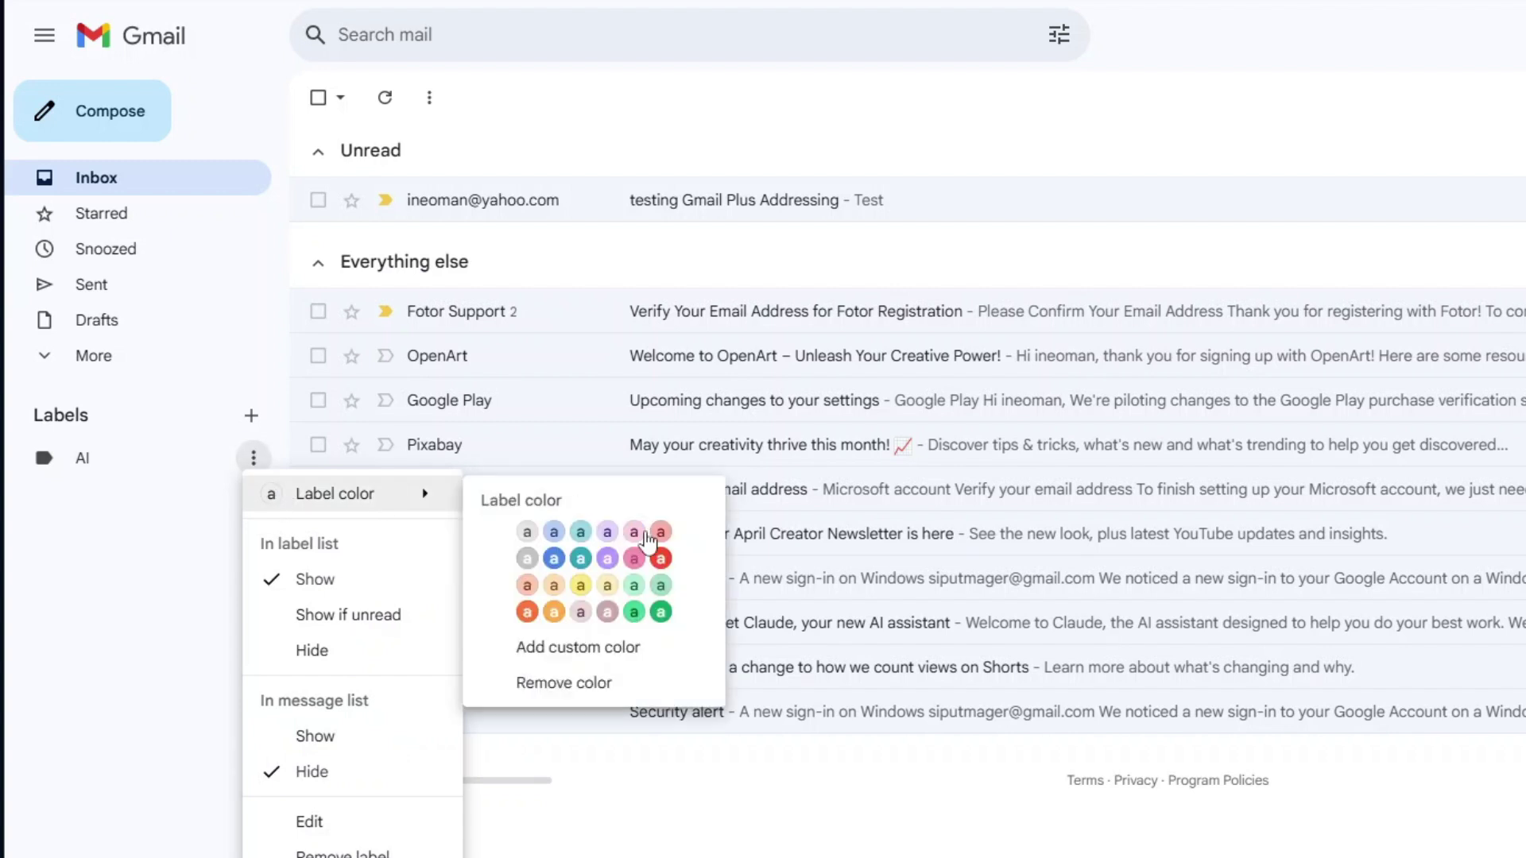
pyautogui.click(661, 559)
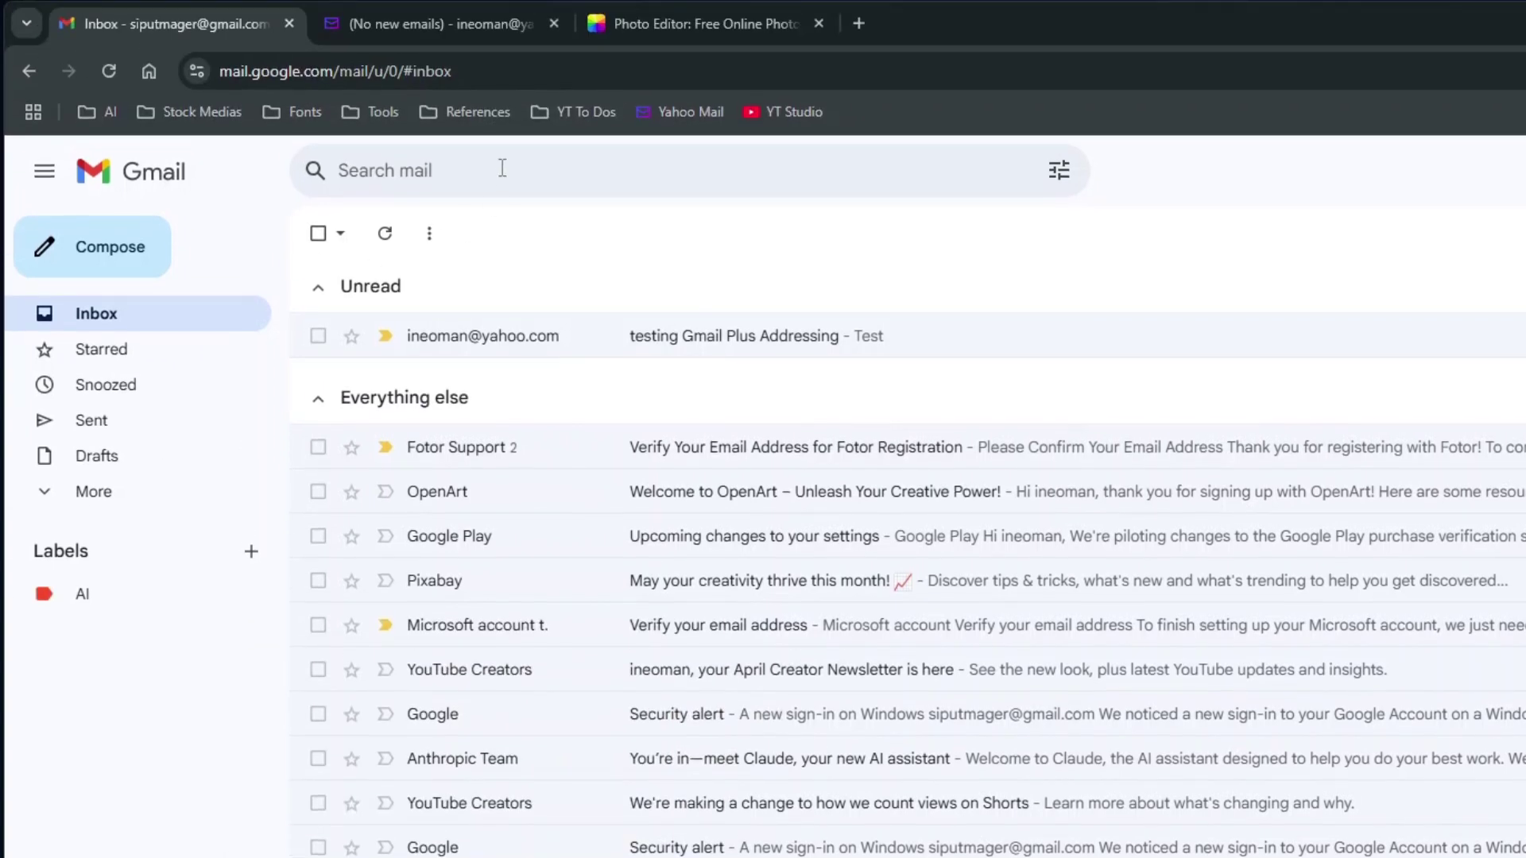
# Enter the +ai plus address as the To criterion in advanced search
pyautogui.click(502, 168)
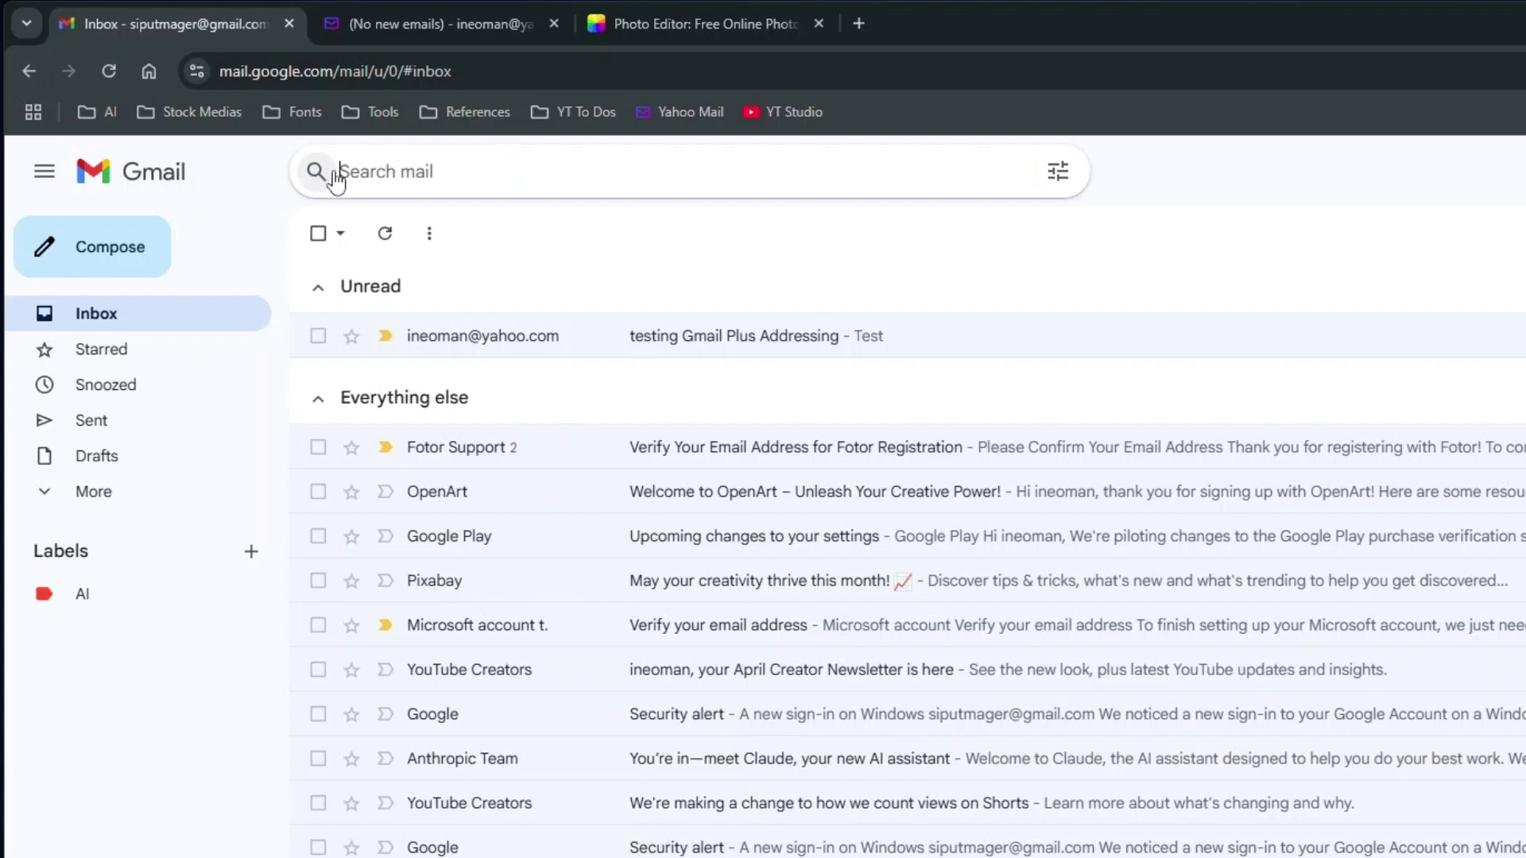
pyautogui.click(1060, 179)
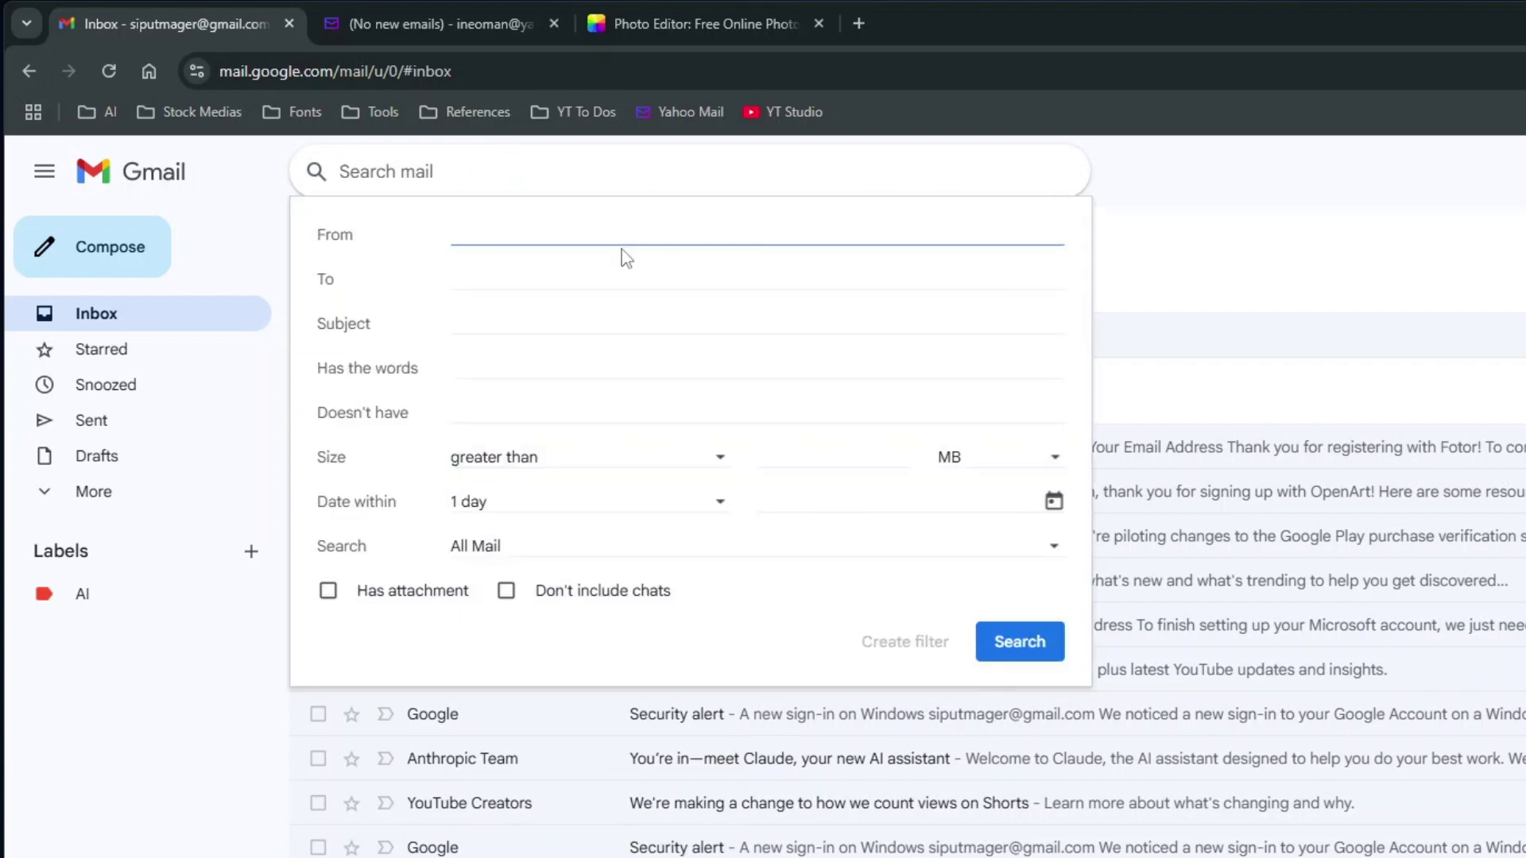
pyautogui.click(535, 271)
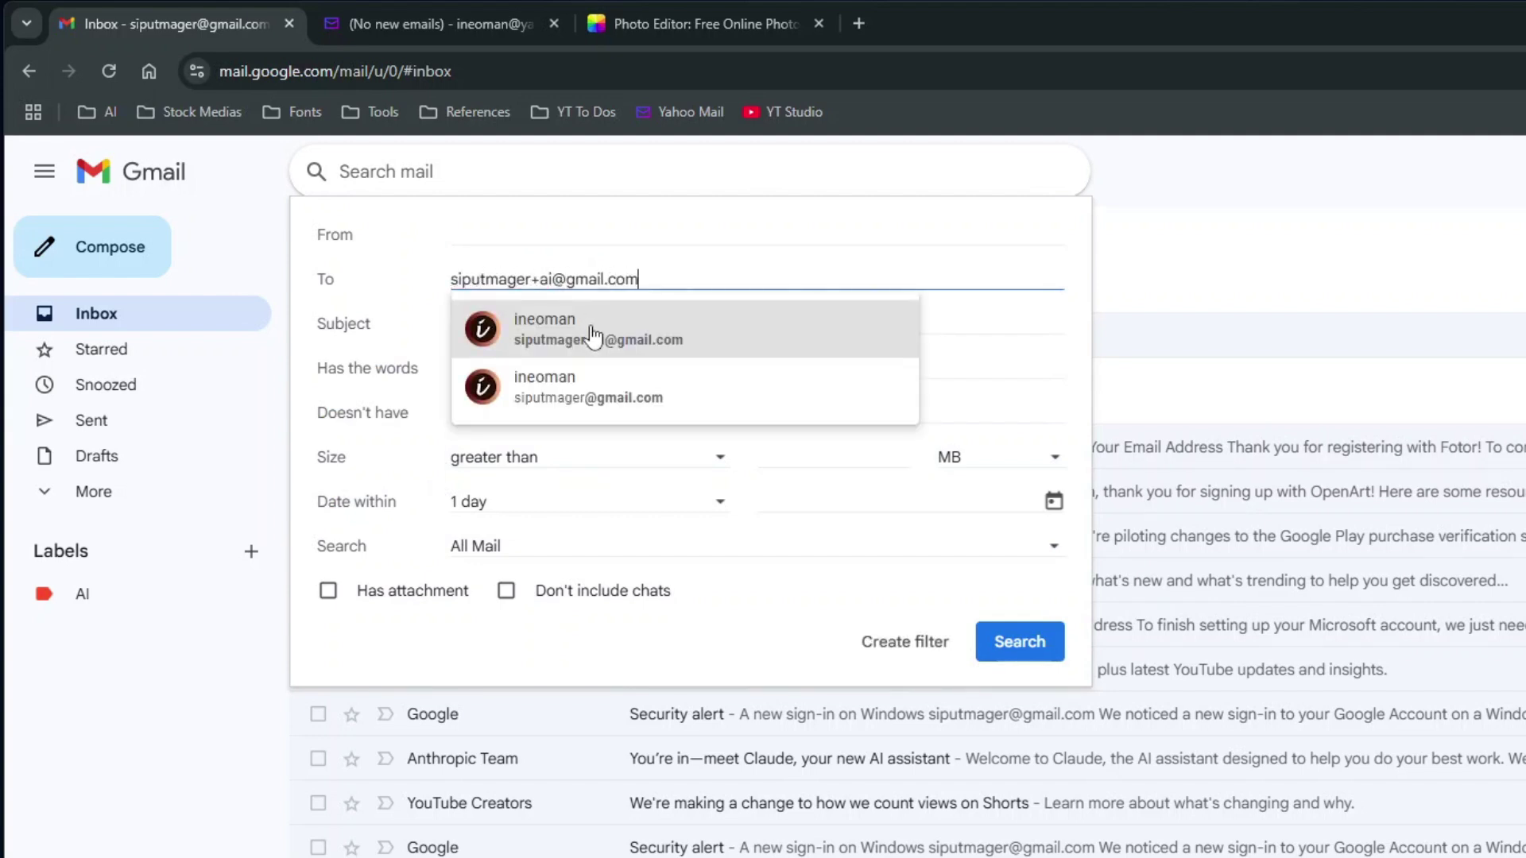
pyautogui.click(592, 327)
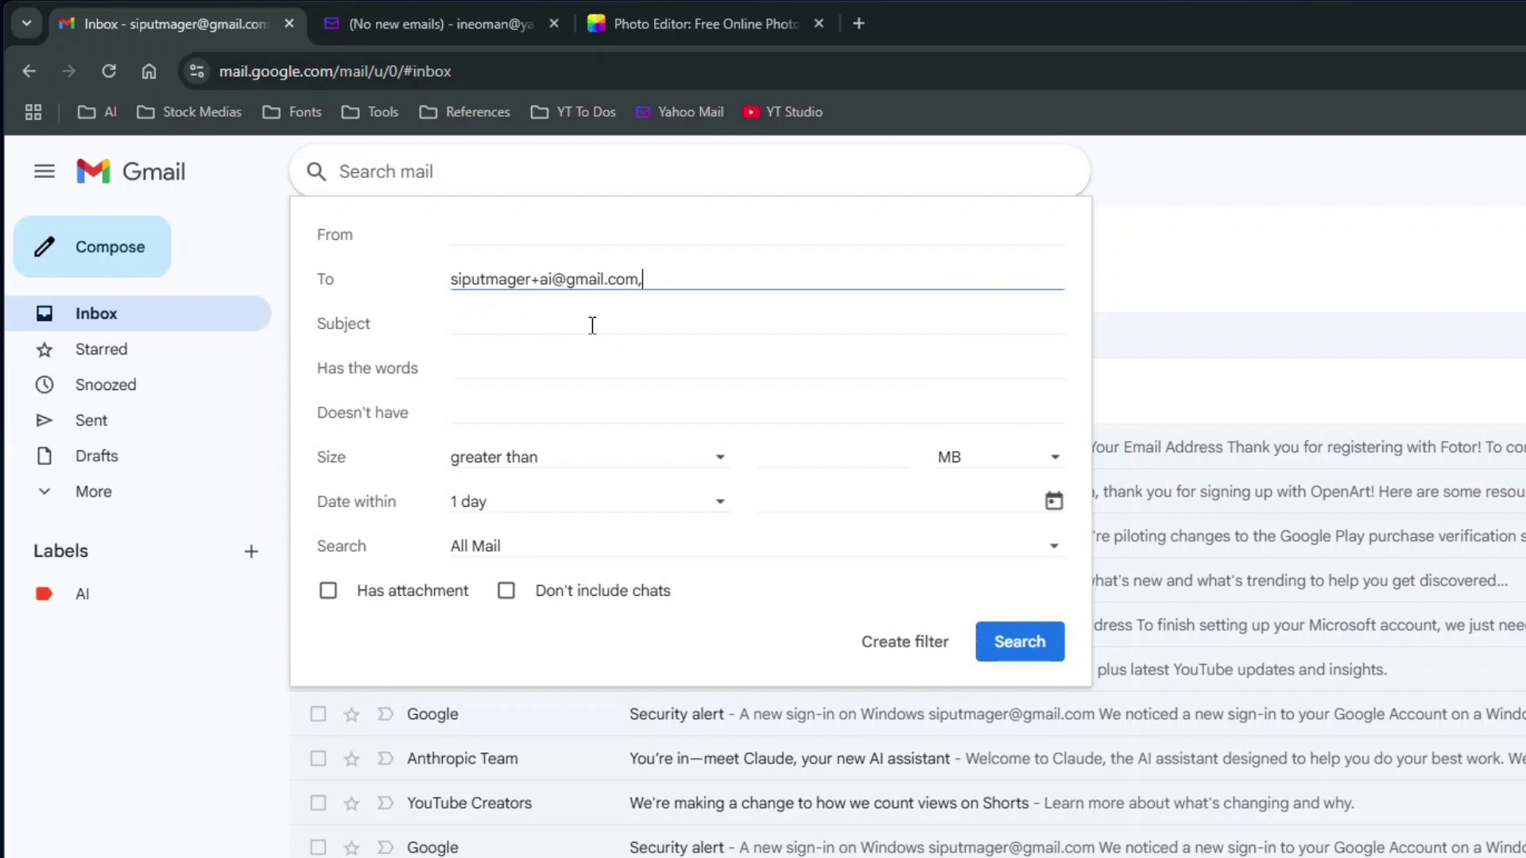
pyautogui.moveTo(695, 269); pyautogui.dragTo(433, 277)
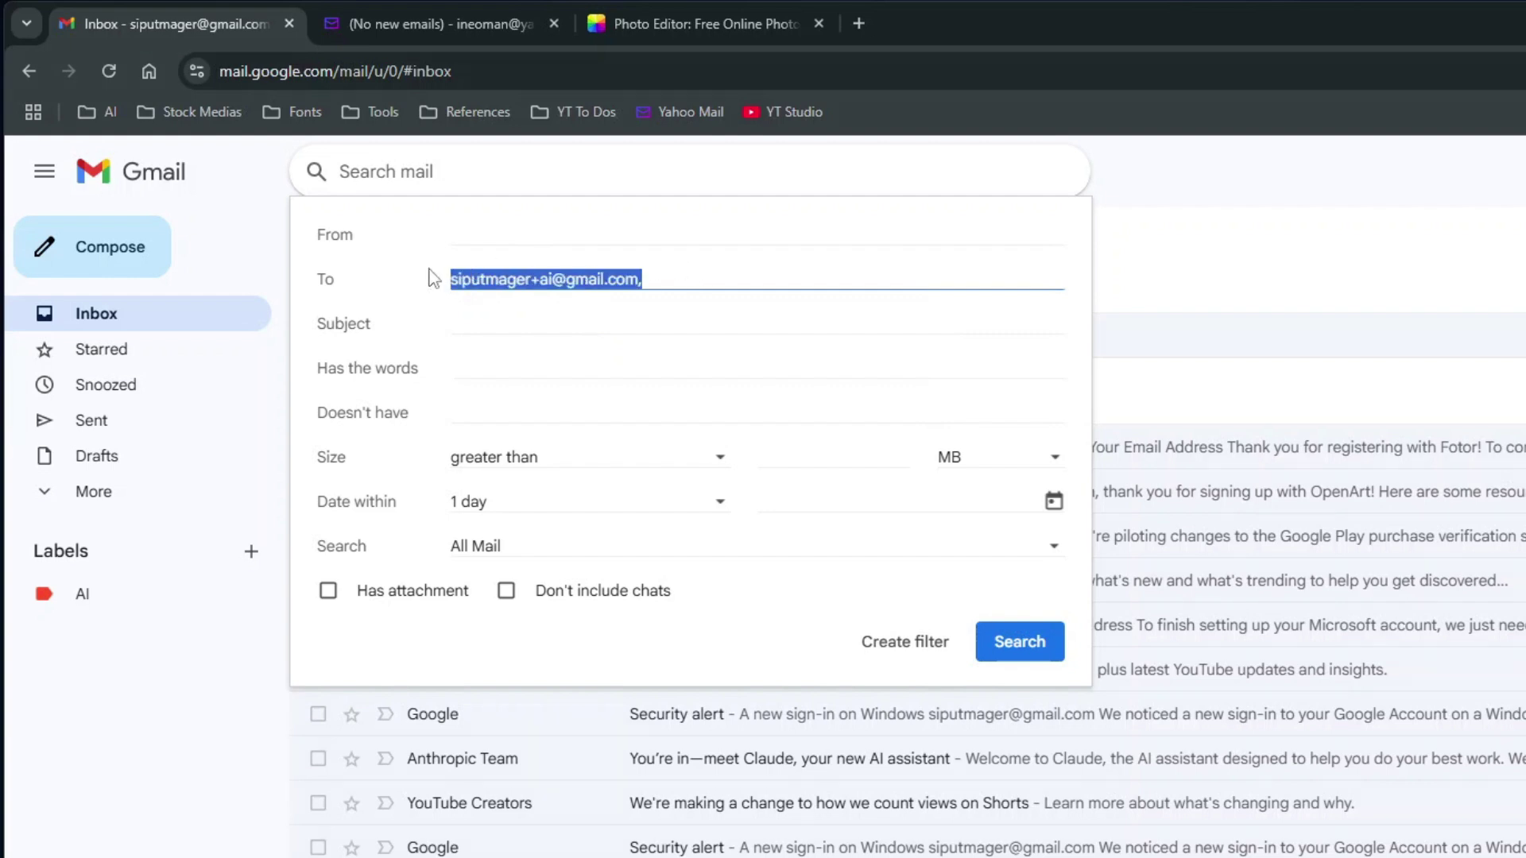
pyautogui.click(768, 270)
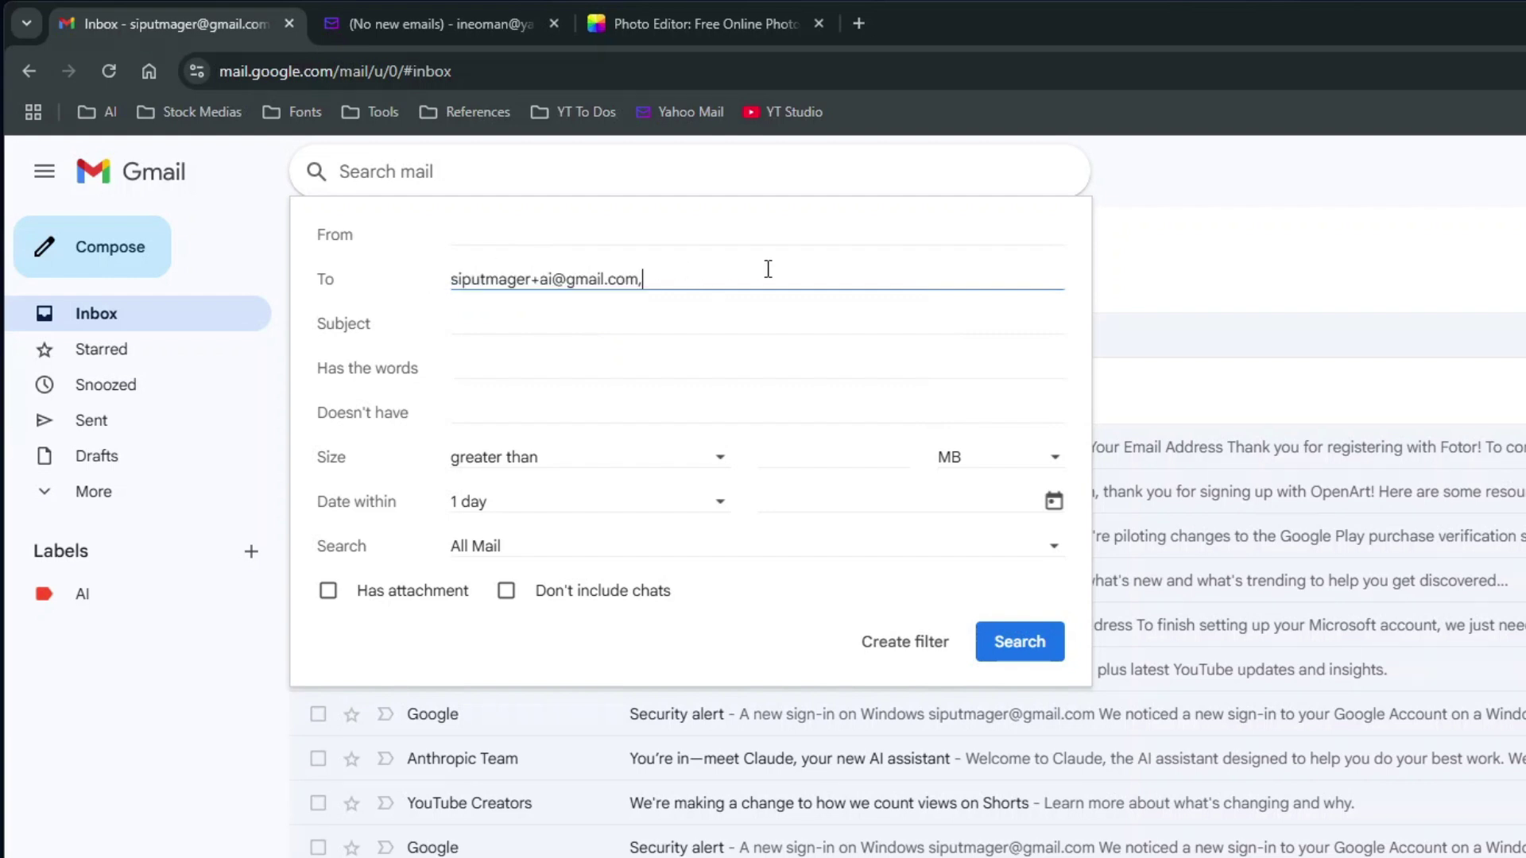
# Create a filter that skips the Inbox, applies the AI label, and covers the existing conversation
pyautogui.click(910, 642)
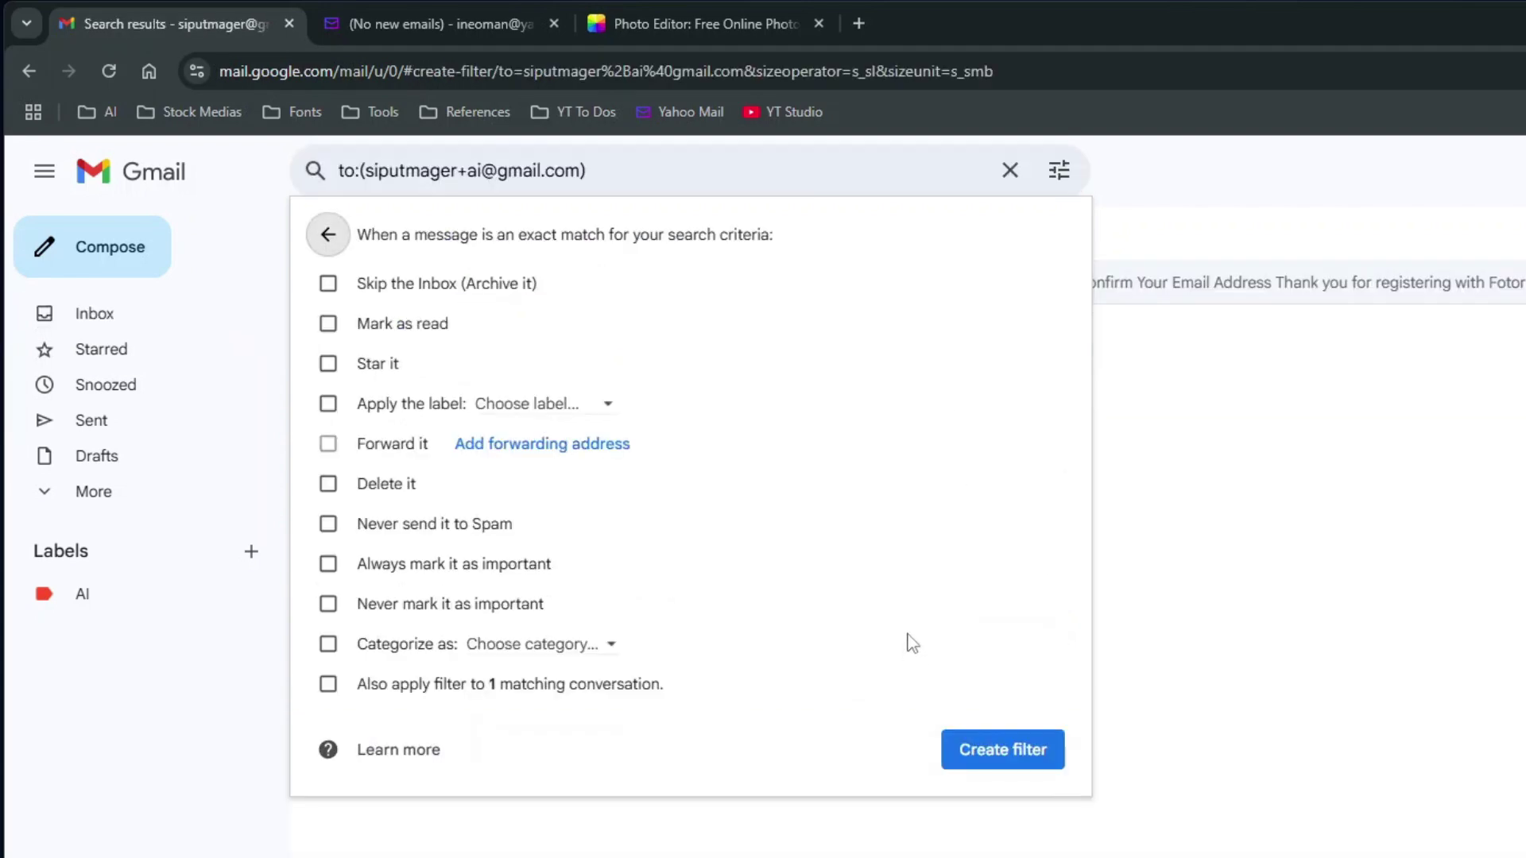
pyautogui.click(336, 287)
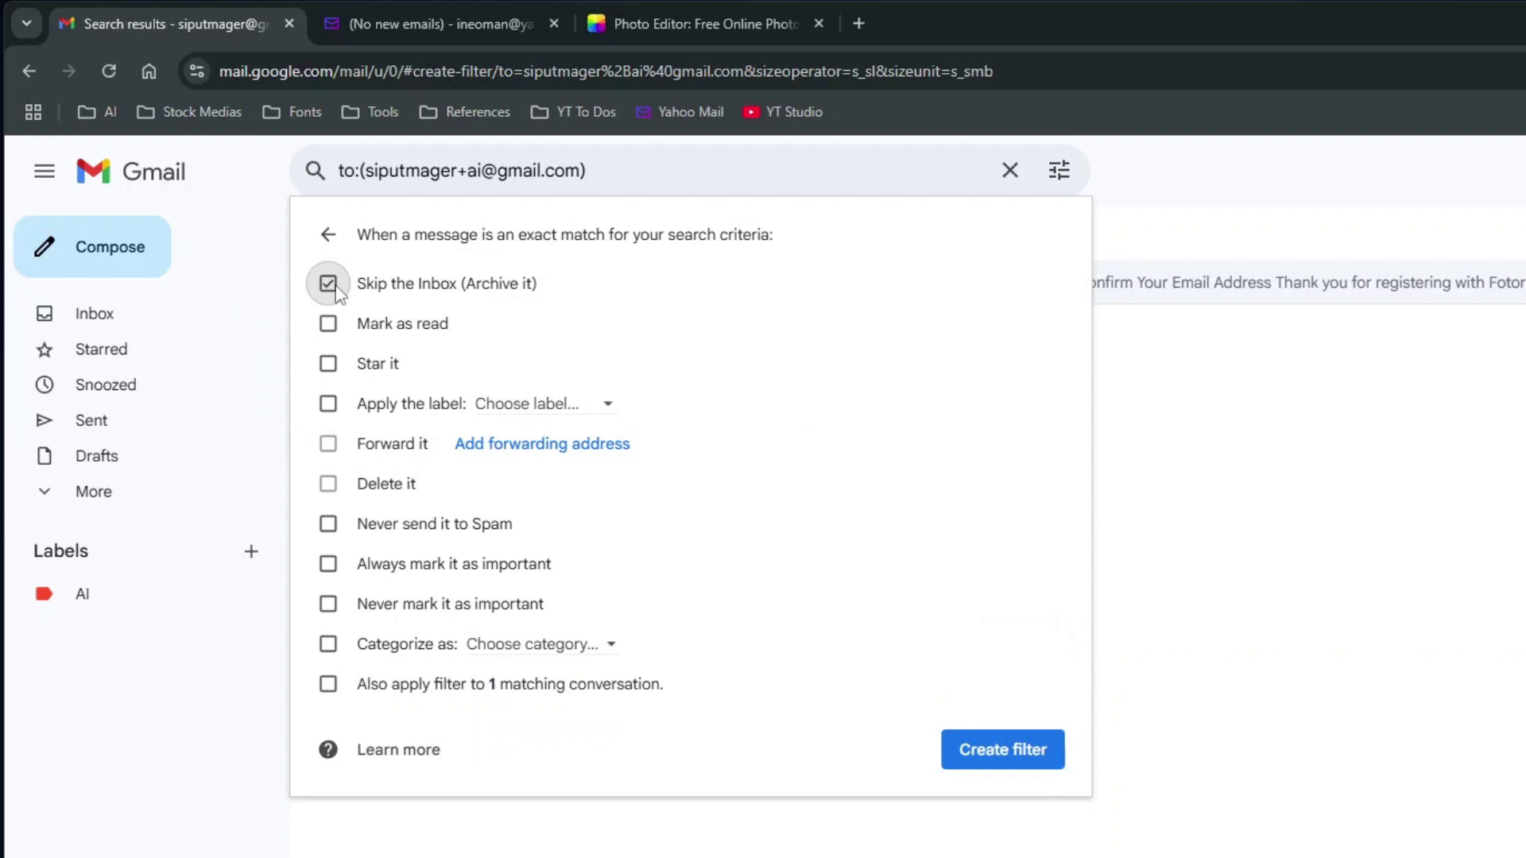
pyautogui.click(327, 403)
pyautogui.click(603, 414)
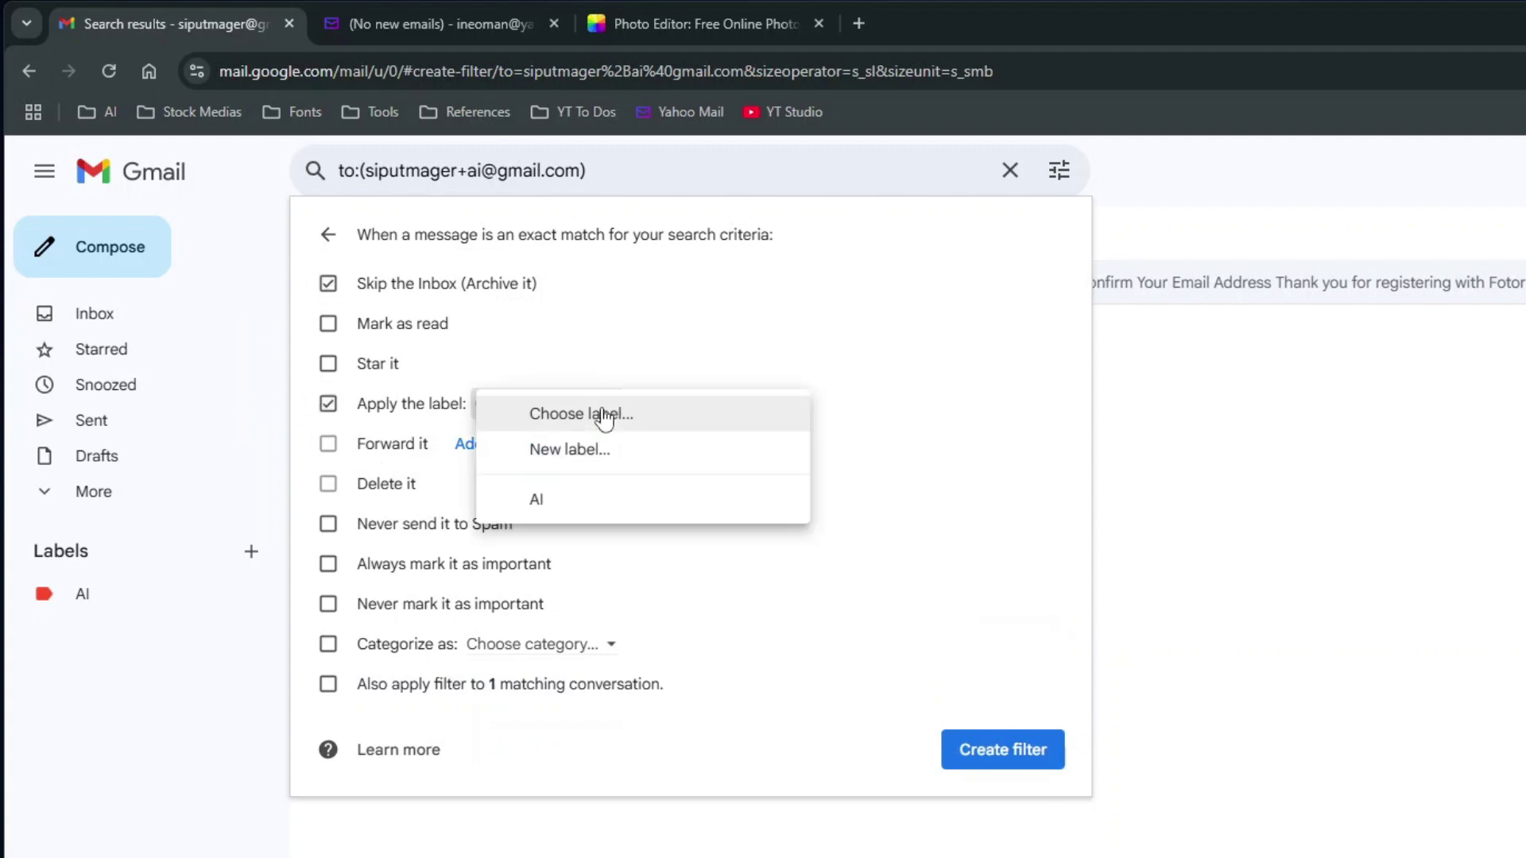
pyautogui.click(552, 495)
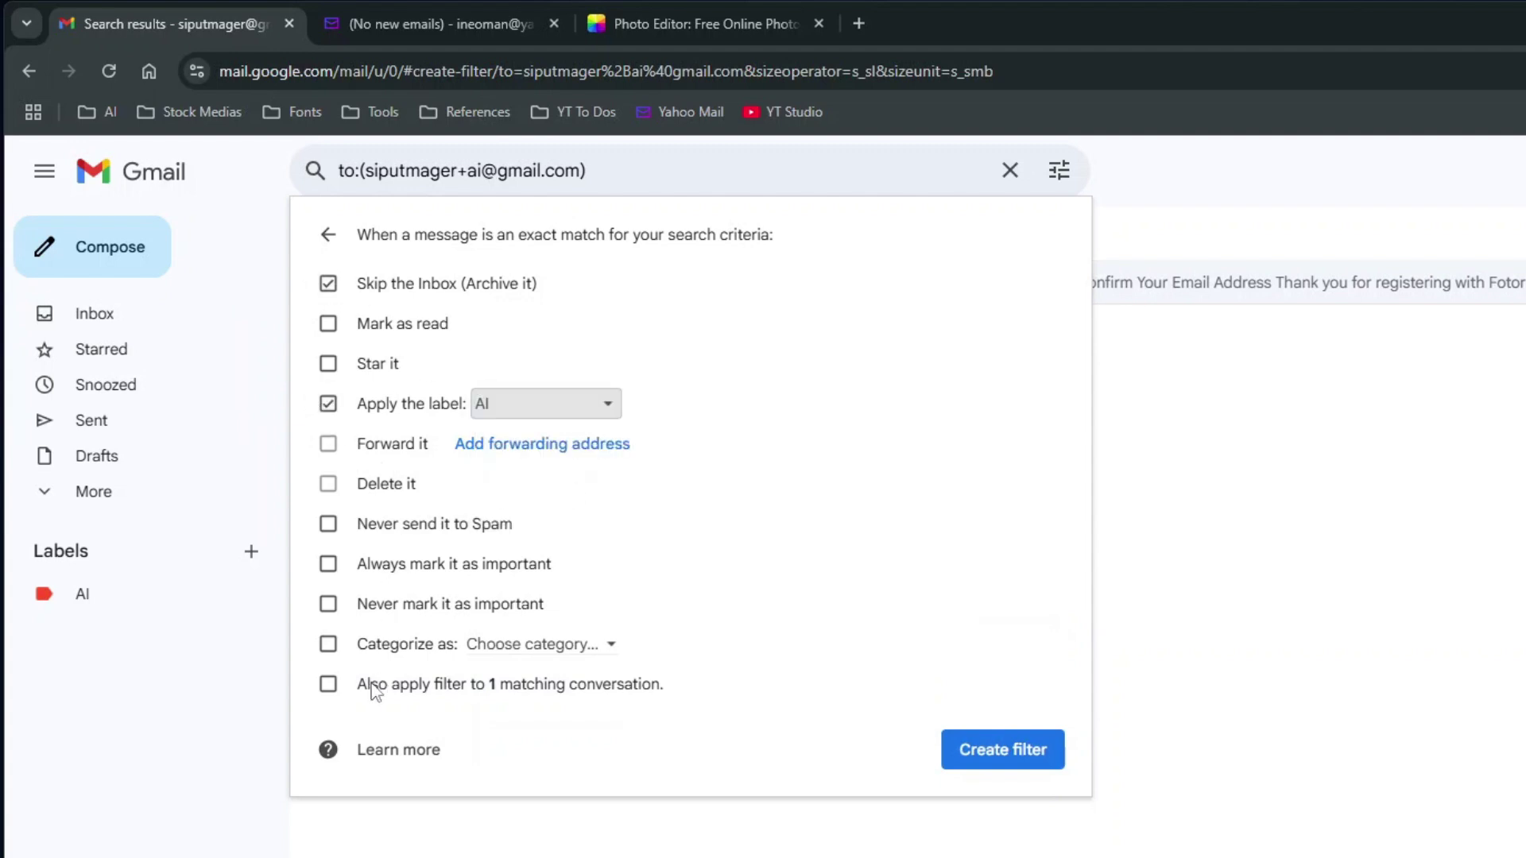
pyautogui.click(328, 685)
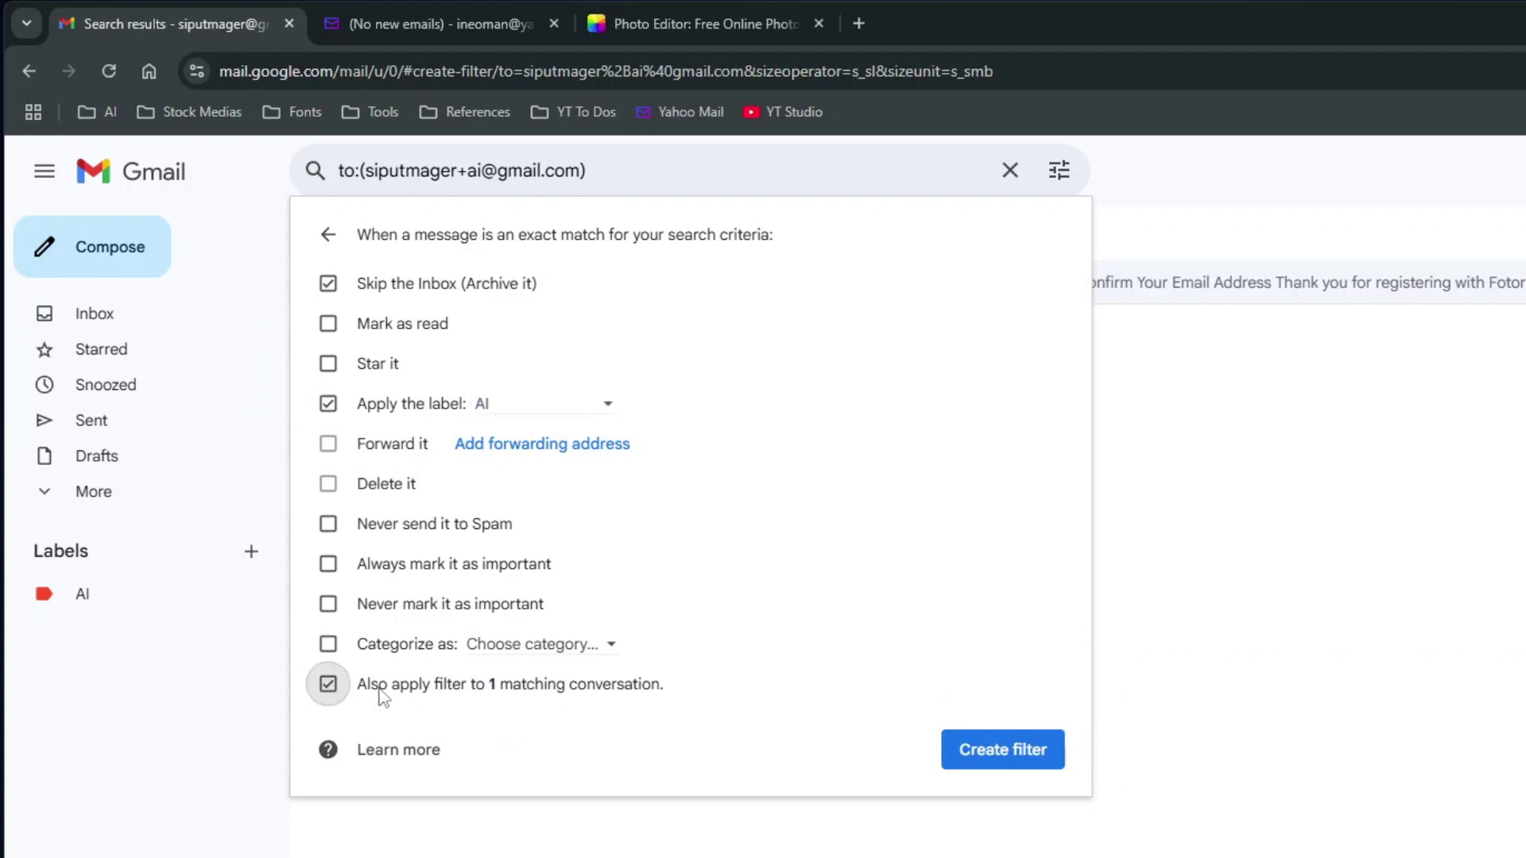
pyautogui.click(957, 747)
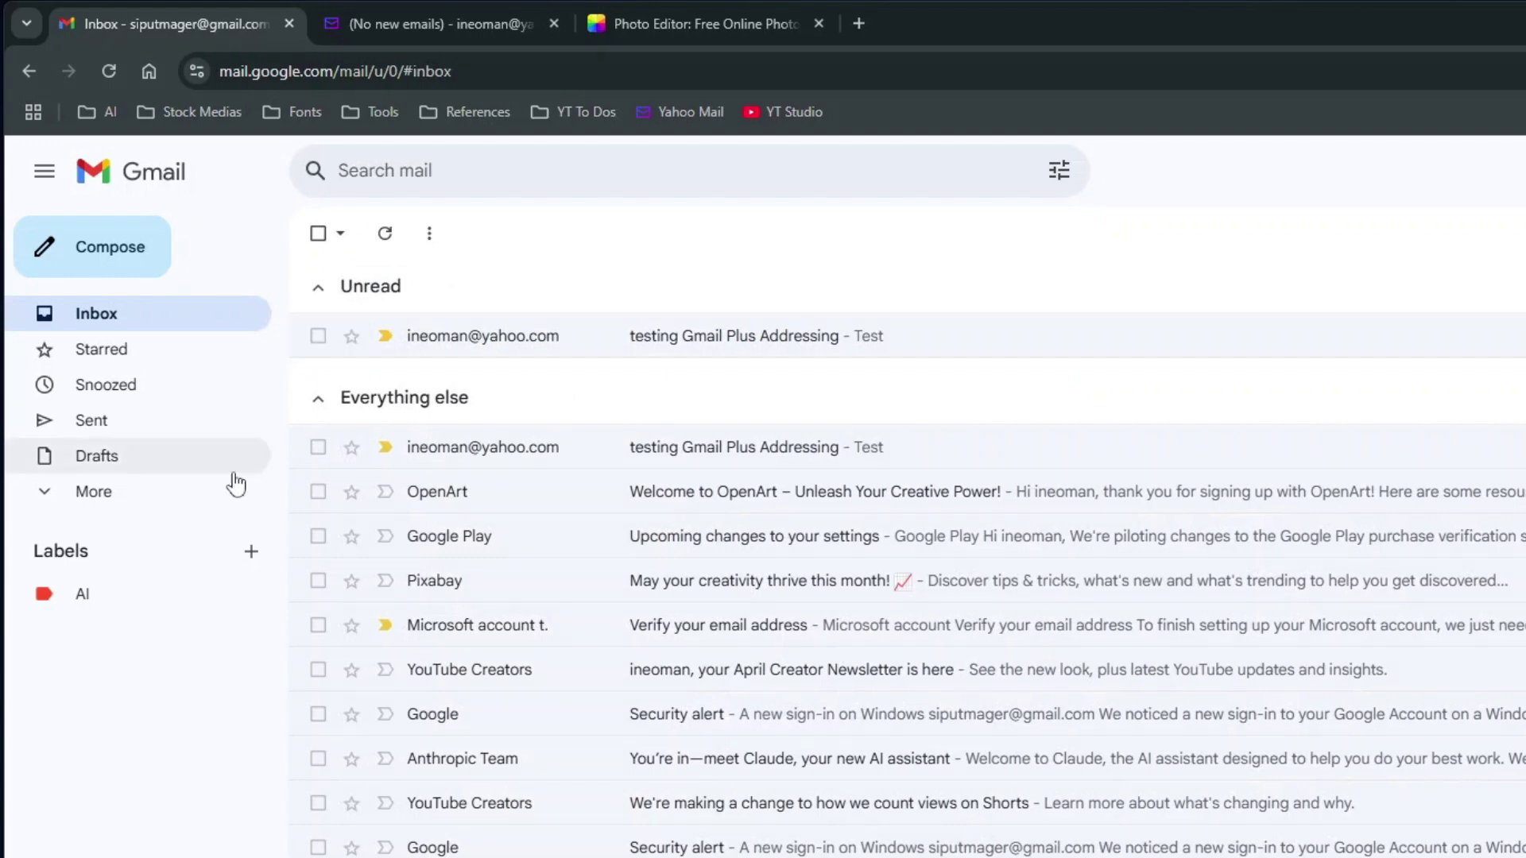
# Show the AI label's mail and have Fotor resend its verification email
pyautogui.click(89, 606)
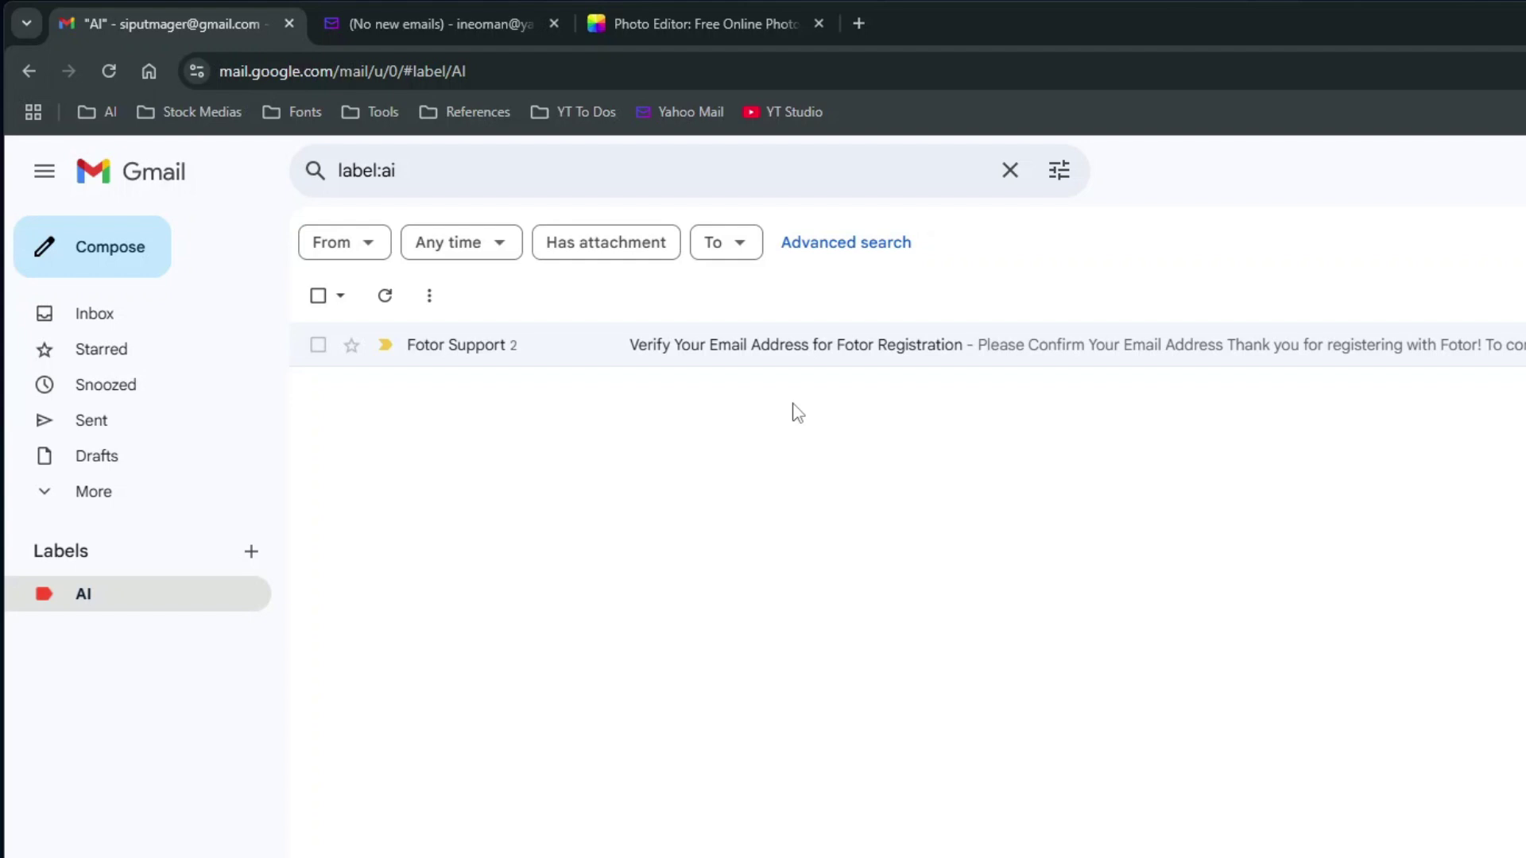
pyautogui.click(706, 21)
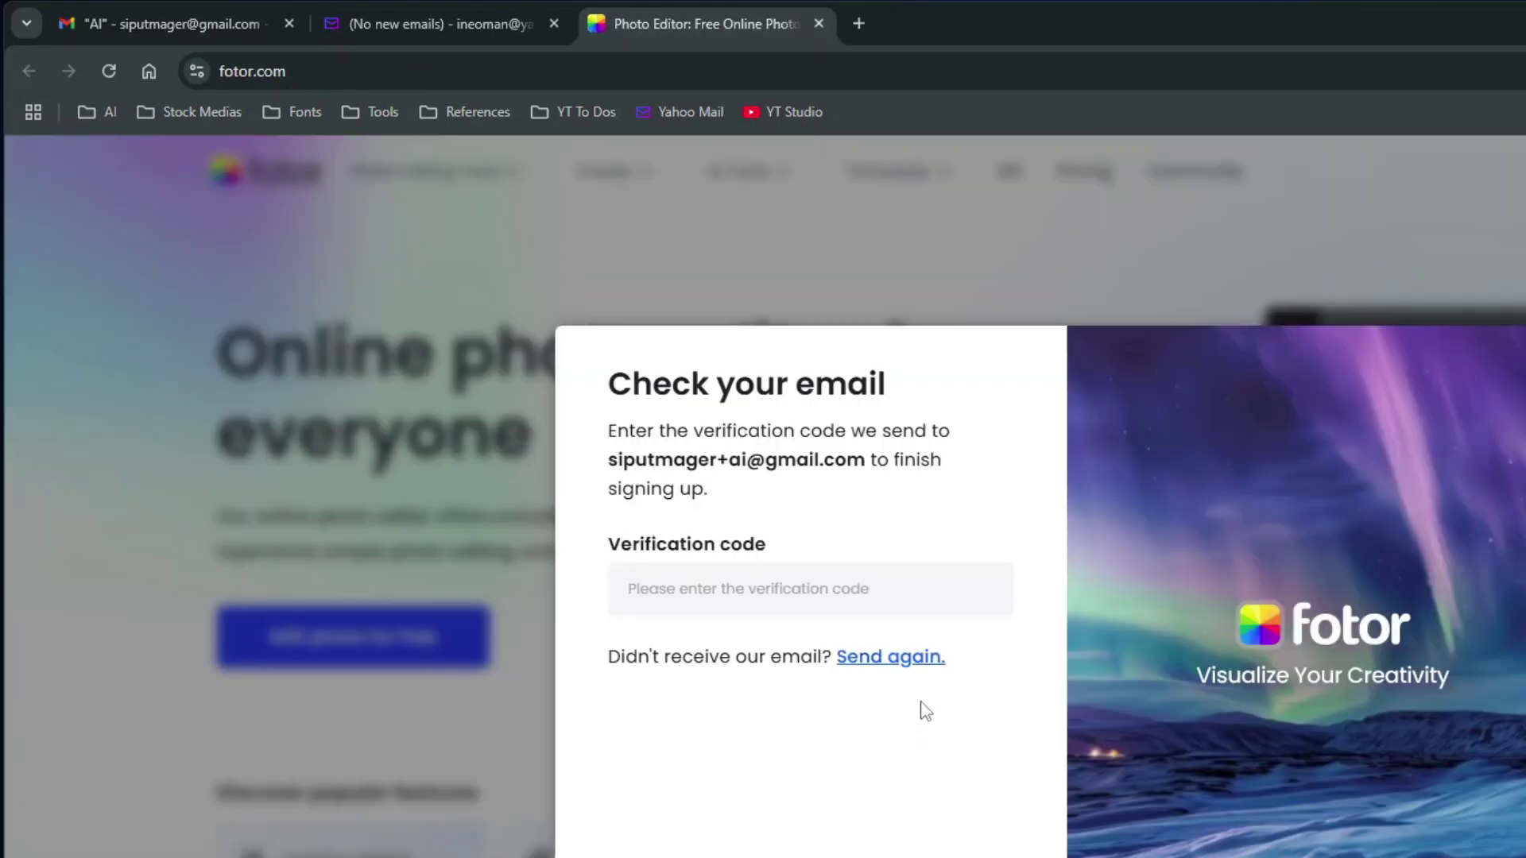
pyautogui.click(917, 665)
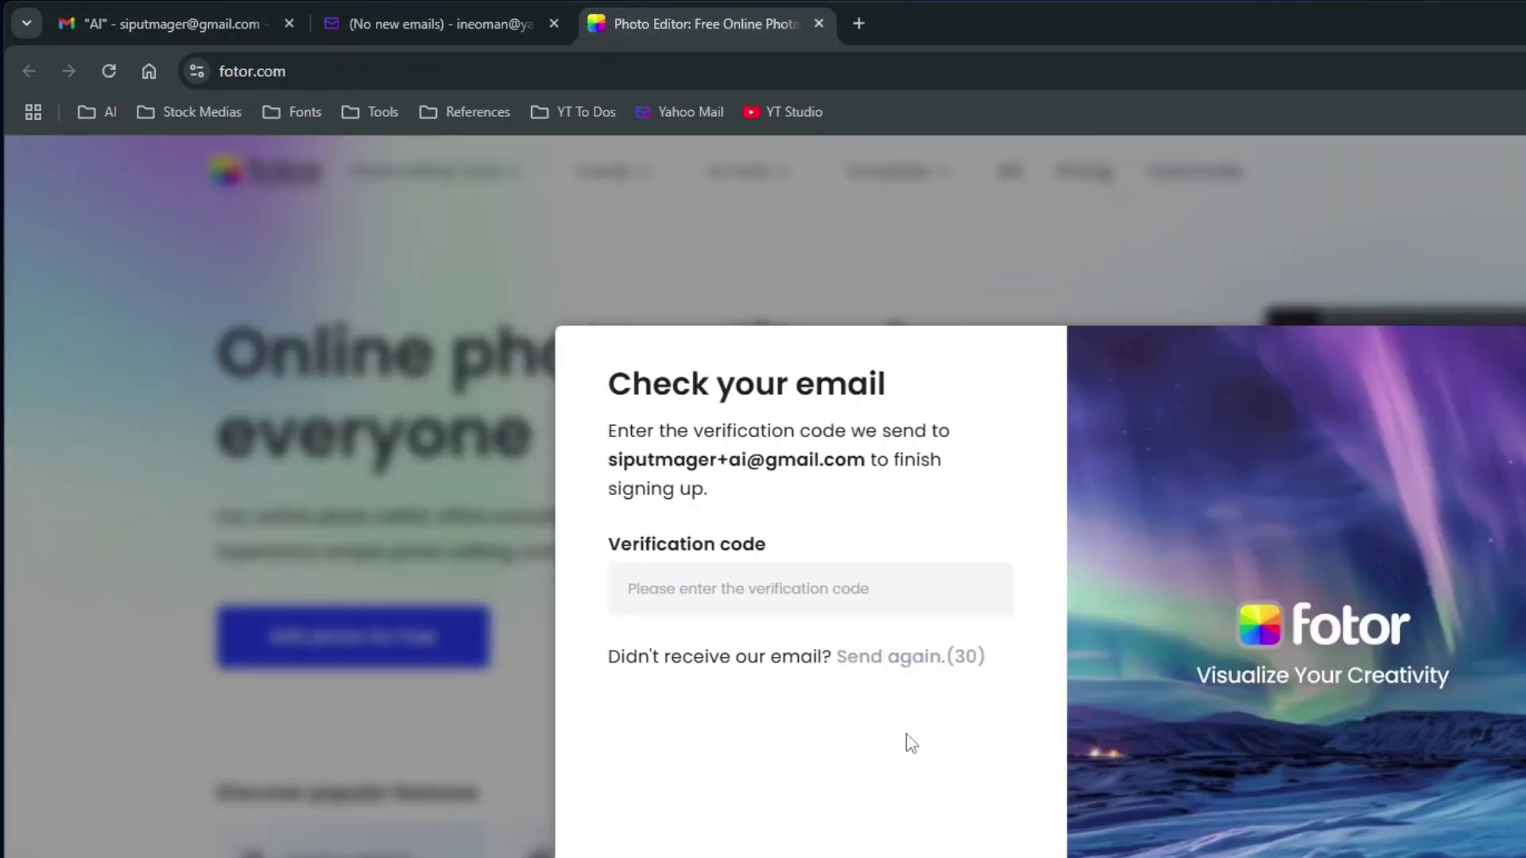
pyautogui.click(200, 18)
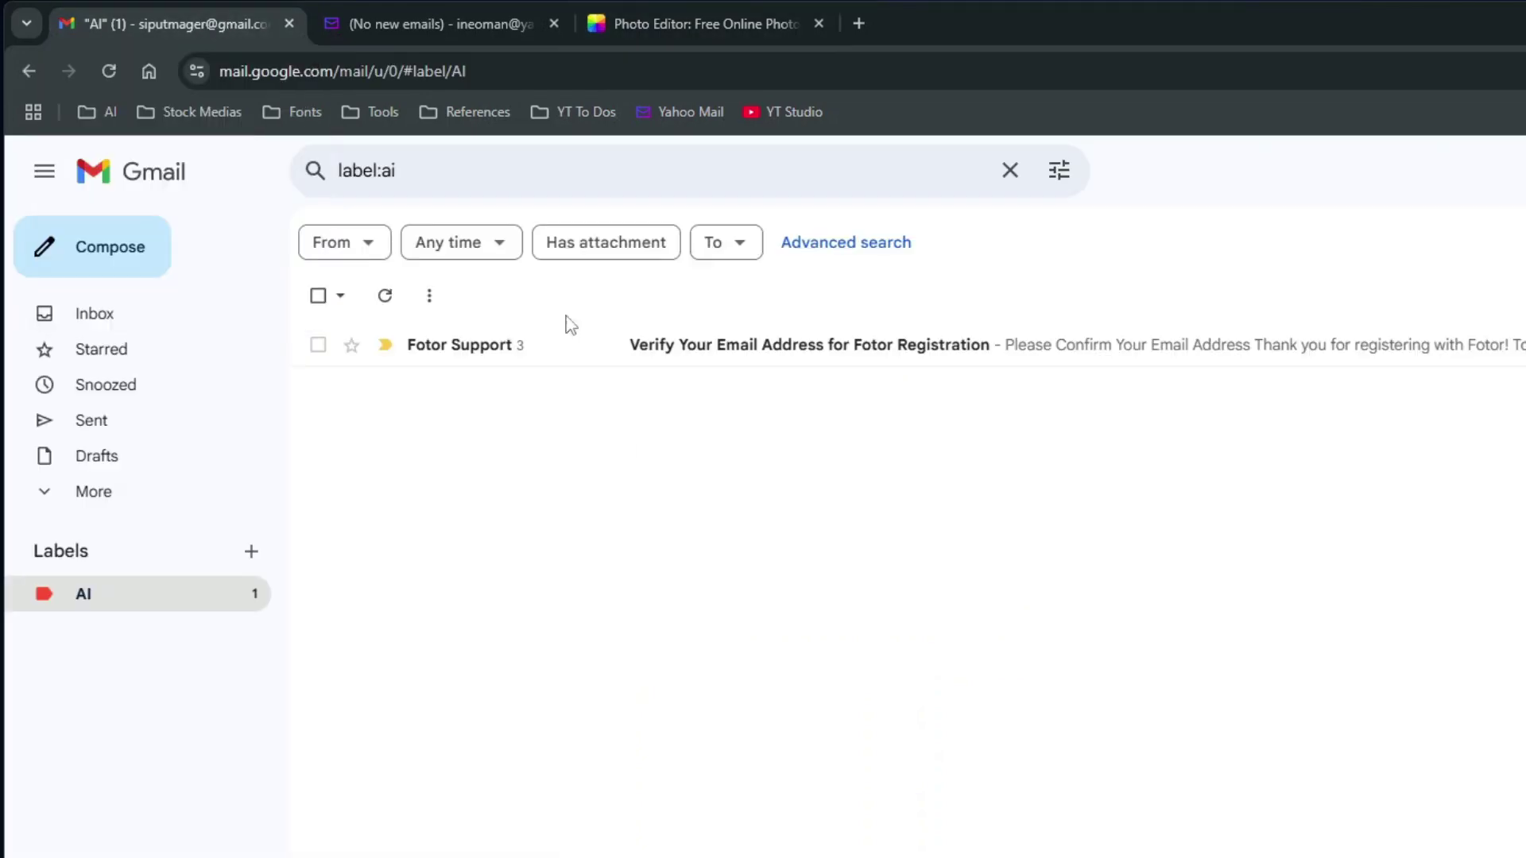
# Check the Fotor Support thread's recipient details for the alias address, then return to the Inbox
pyautogui.click(831, 359)
pyautogui.click(483, 549)
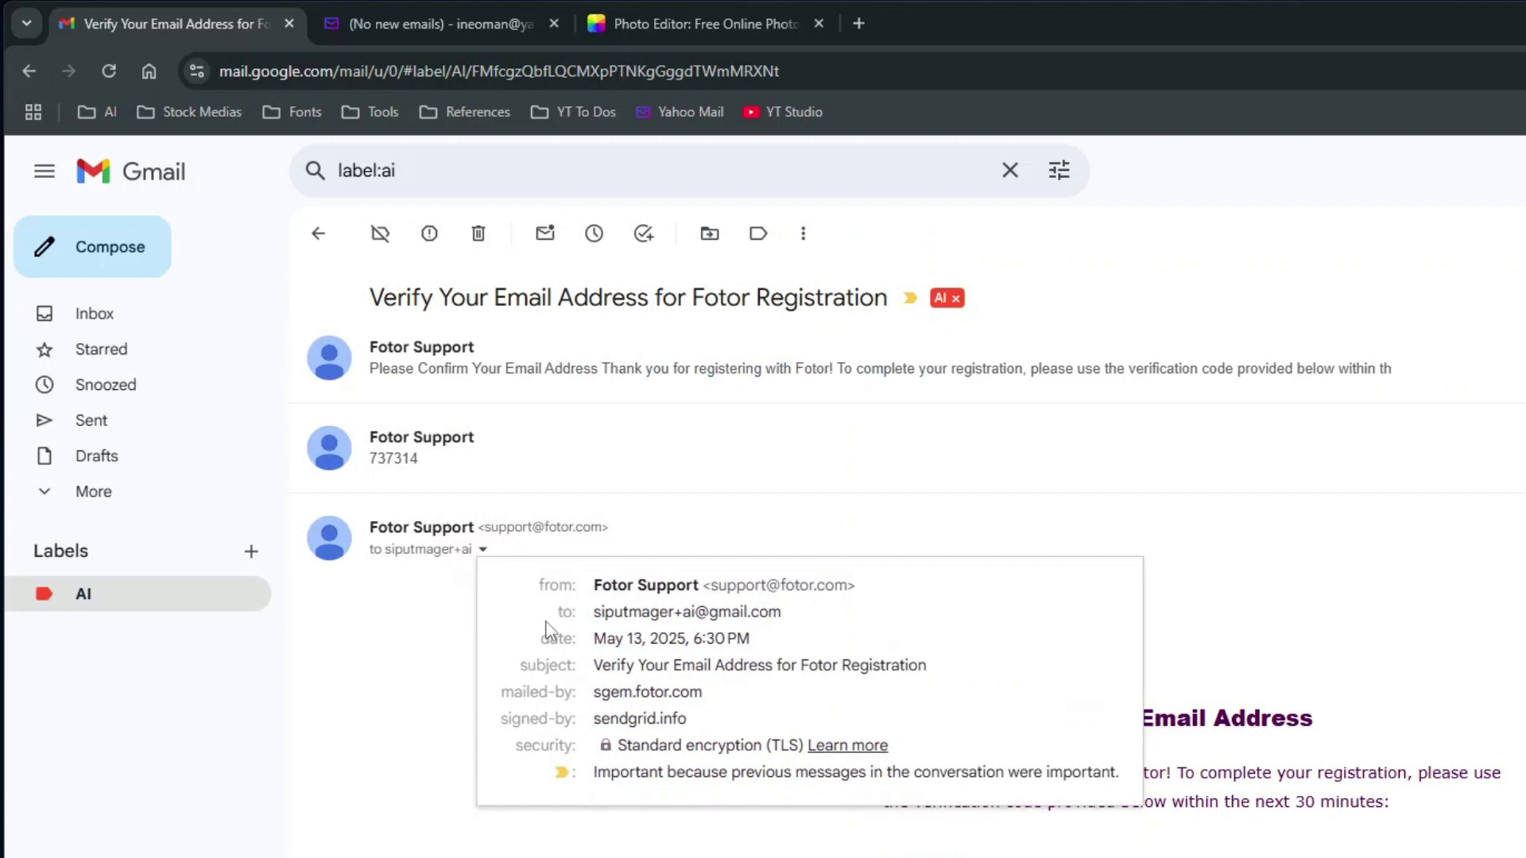
pyautogui.moveTo(557, 612); pyautogui.dragTo(846, 636)
pyautogui.click(847, 636)
pyautogui.click(95, 313)
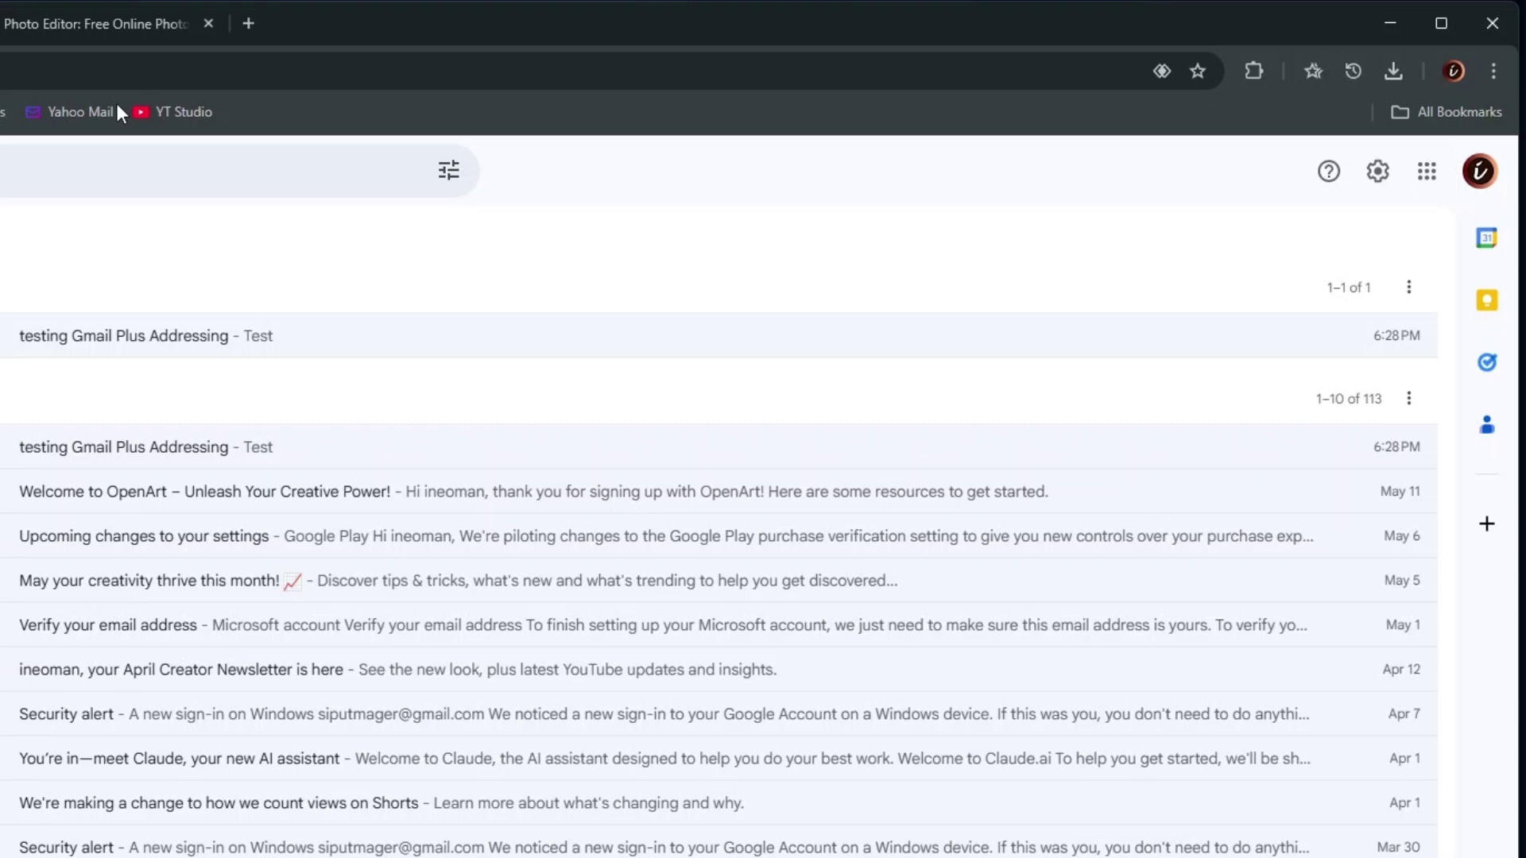
# Go to the Accounts and Import page of Gmail's full settings
pyautogui.click(1378, 171)
pyautogui.click(1294, 293)
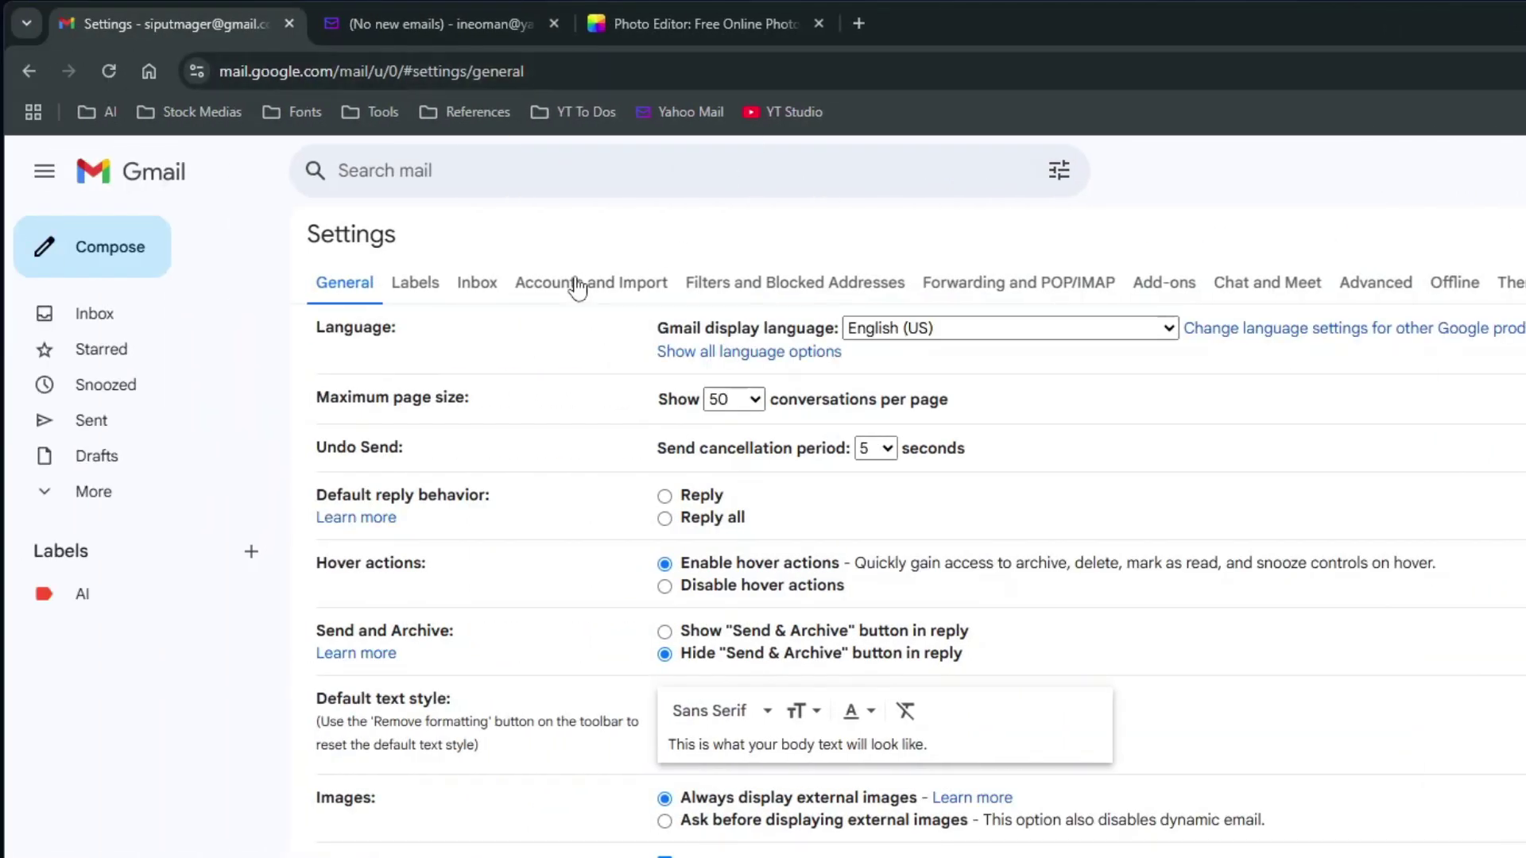
pyautogui.click(578, 284)
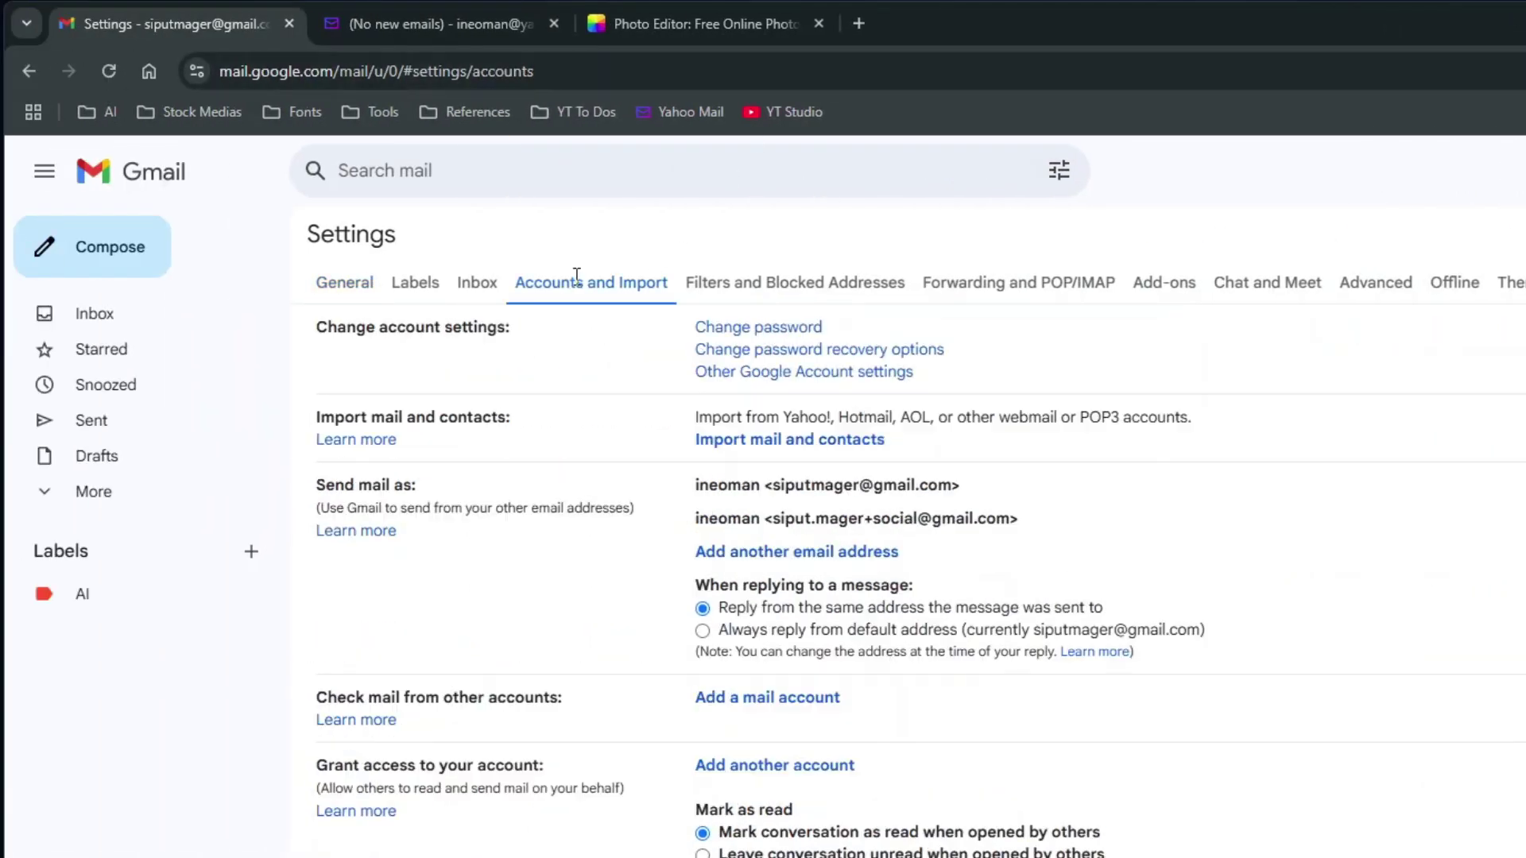
# Add the ai plus-address as another send-from address, treated as an alias
pyautogui.click(875, 559)
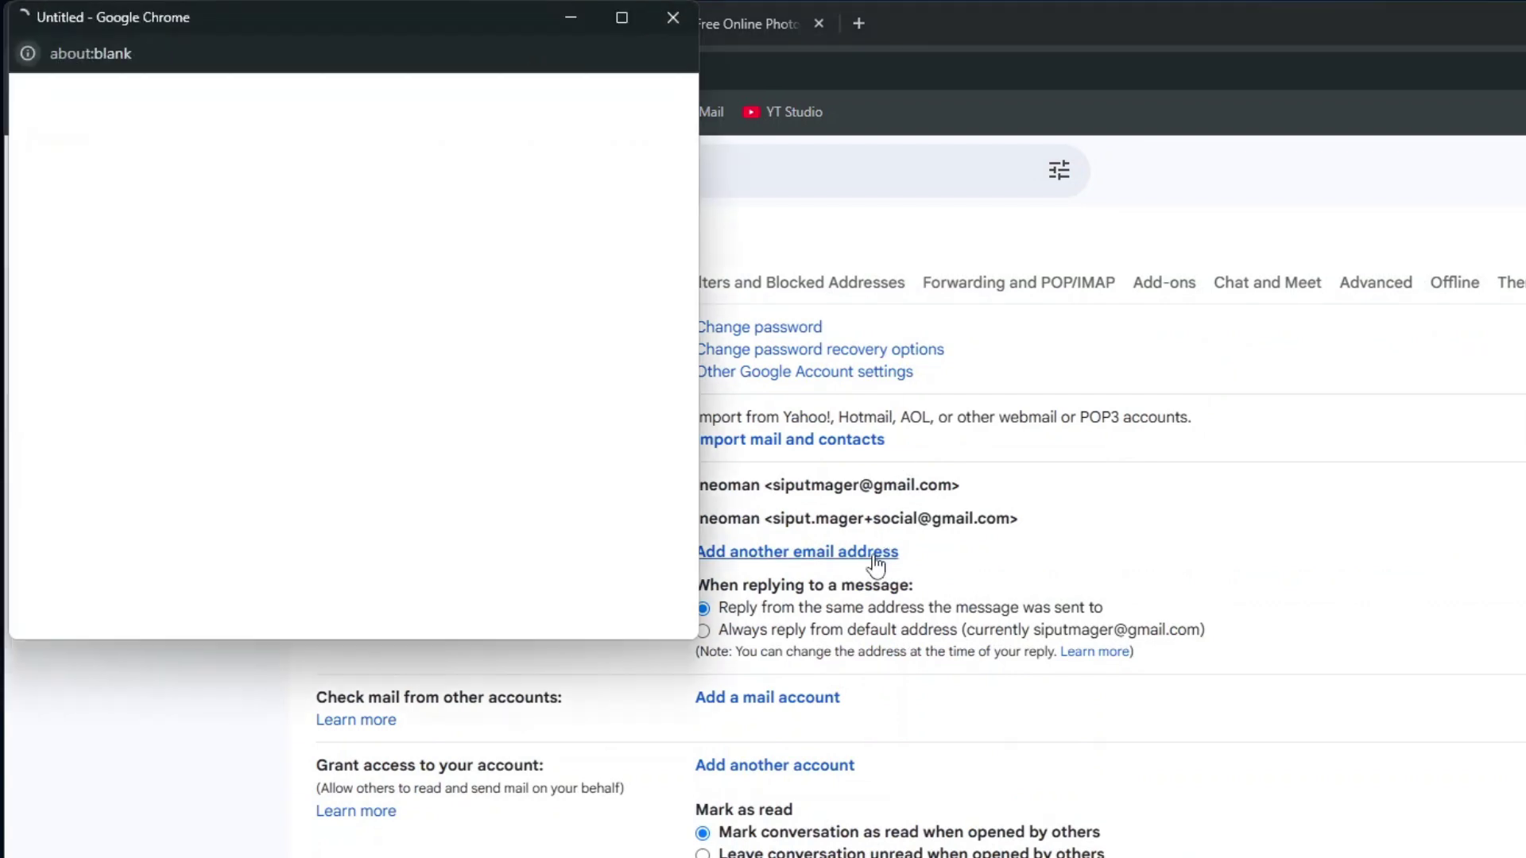
pyautogui.moveTo(300, 168); pyautogui.dragTo(88, 165)
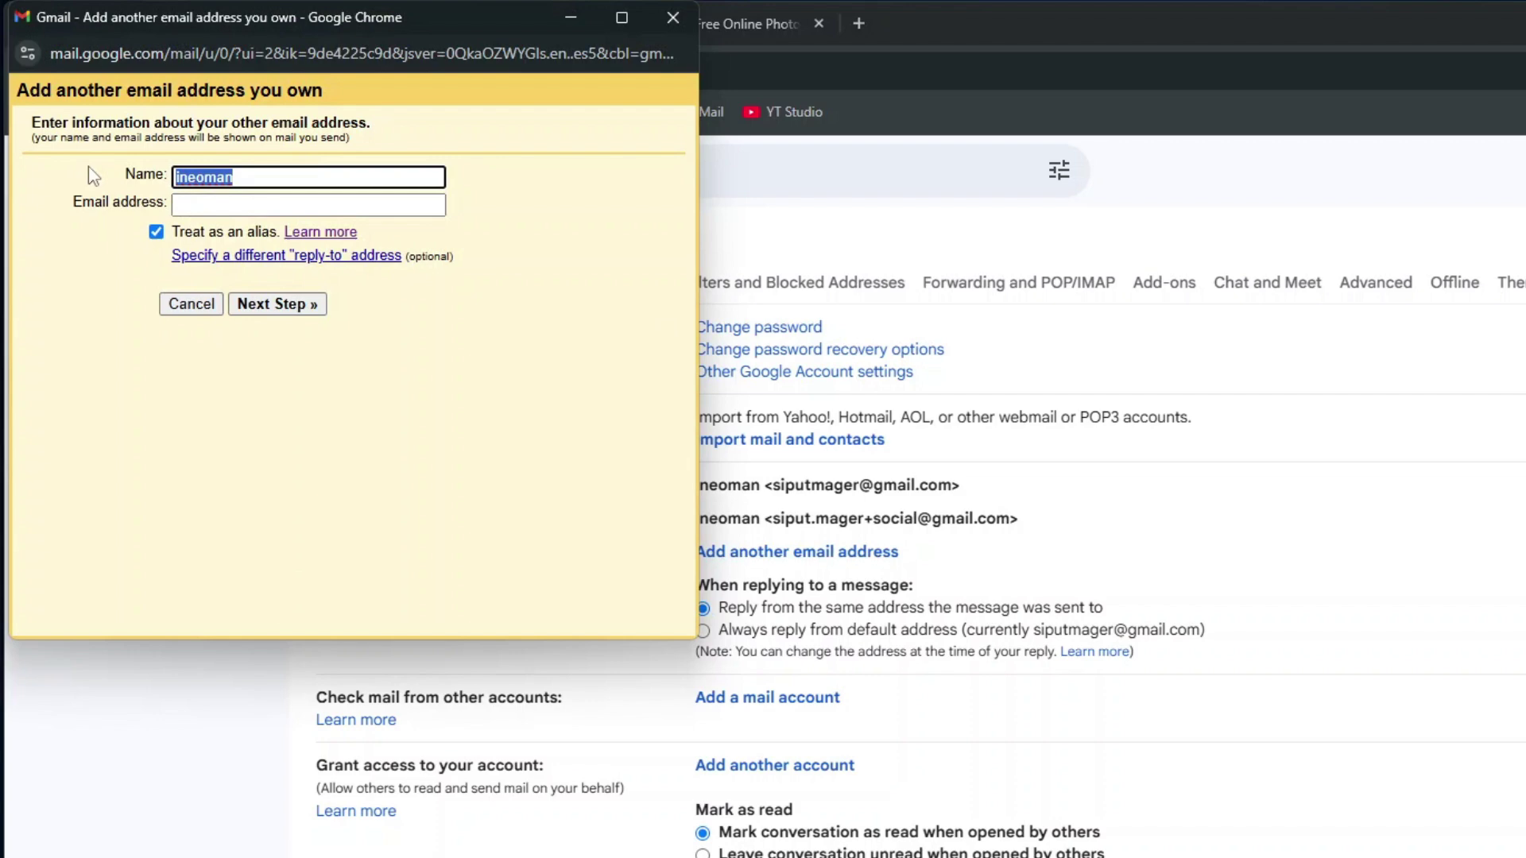
pyautogui.click(257, 205)
pyautogui.click(342, 288)
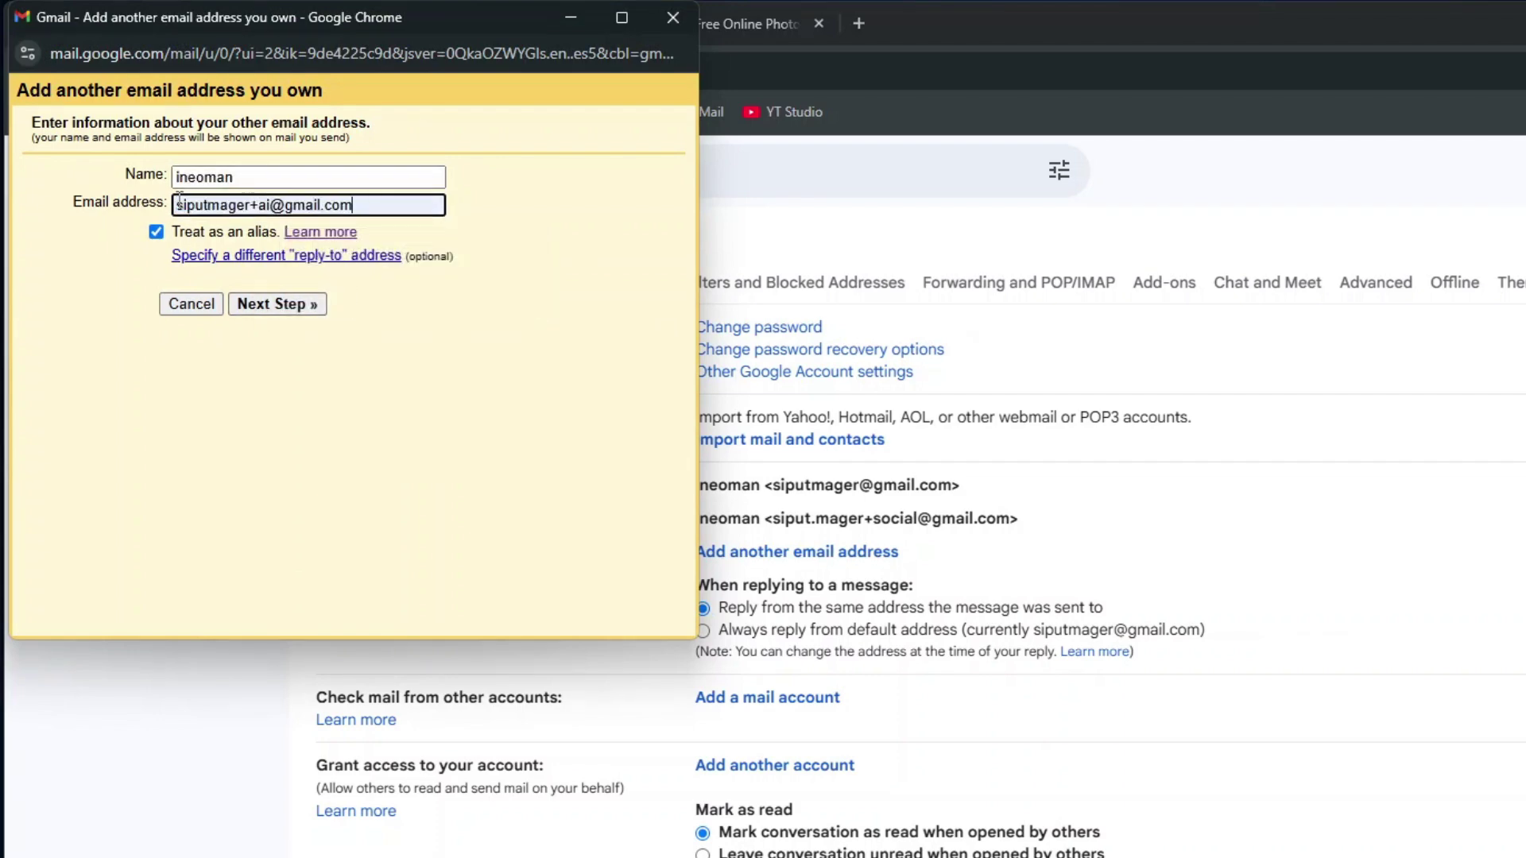
pyautogui.tripleClick(391, 205)
pyautogui.click(395, 205)
pyautogui.click(313, 305)
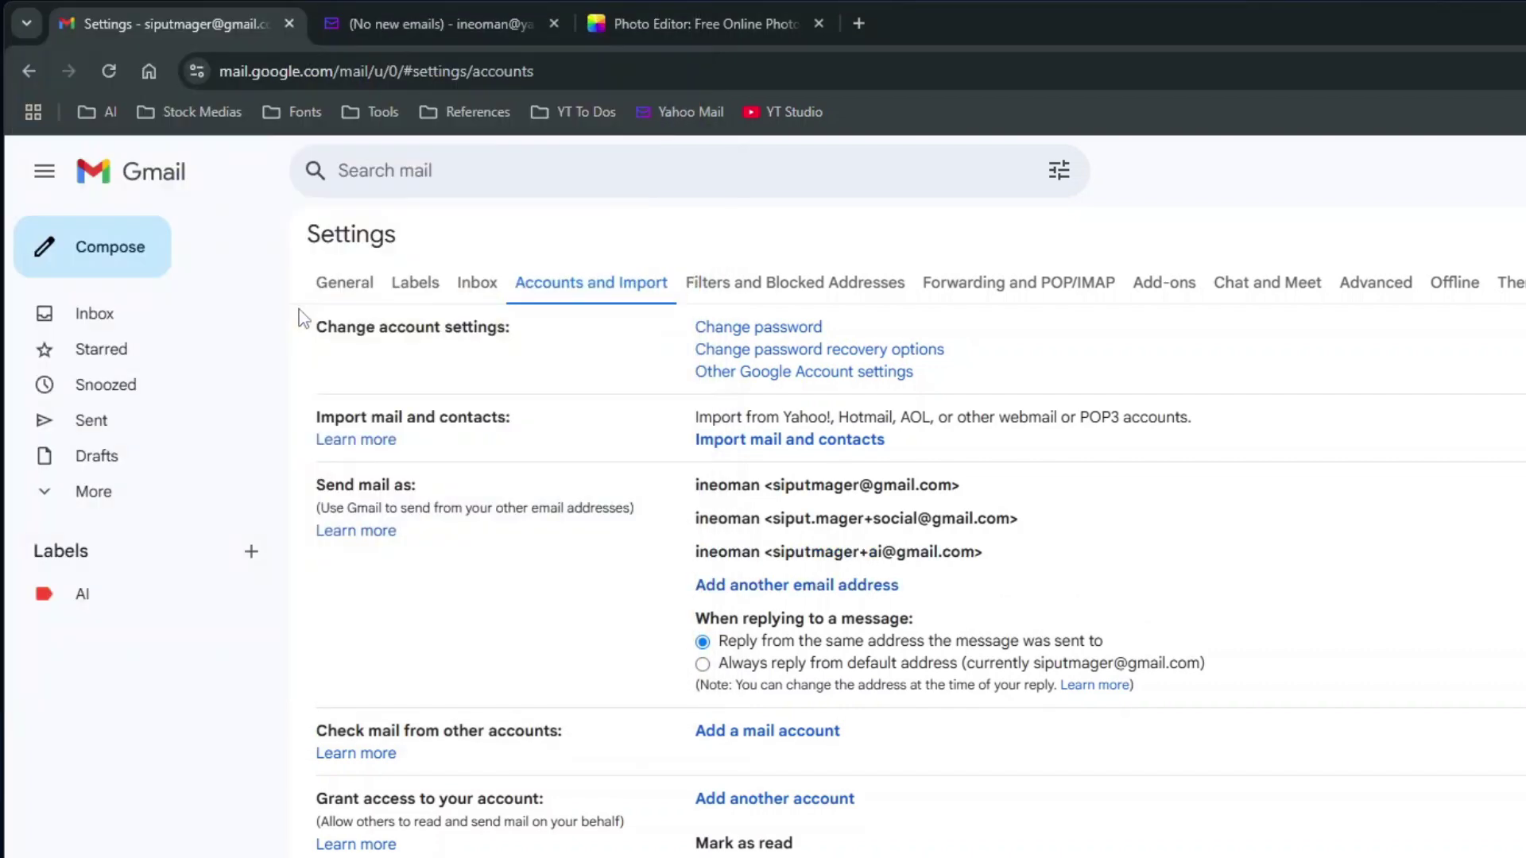
# Compose a new message from the +ai alias addressed to the Yahoo account
pyautogui.click(104, 247)
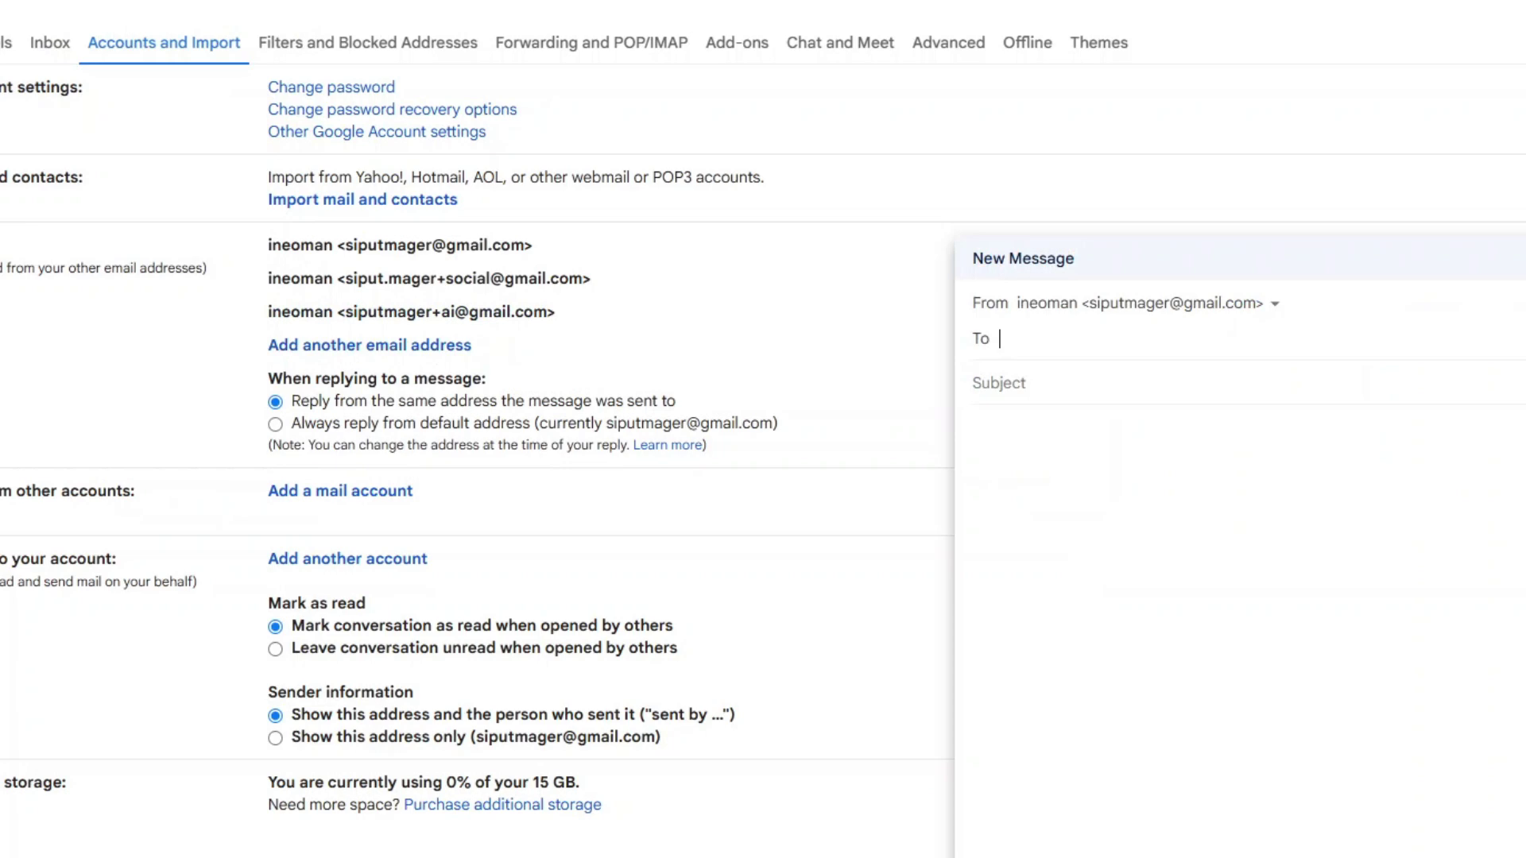
pyautogui.click(1094, 201)
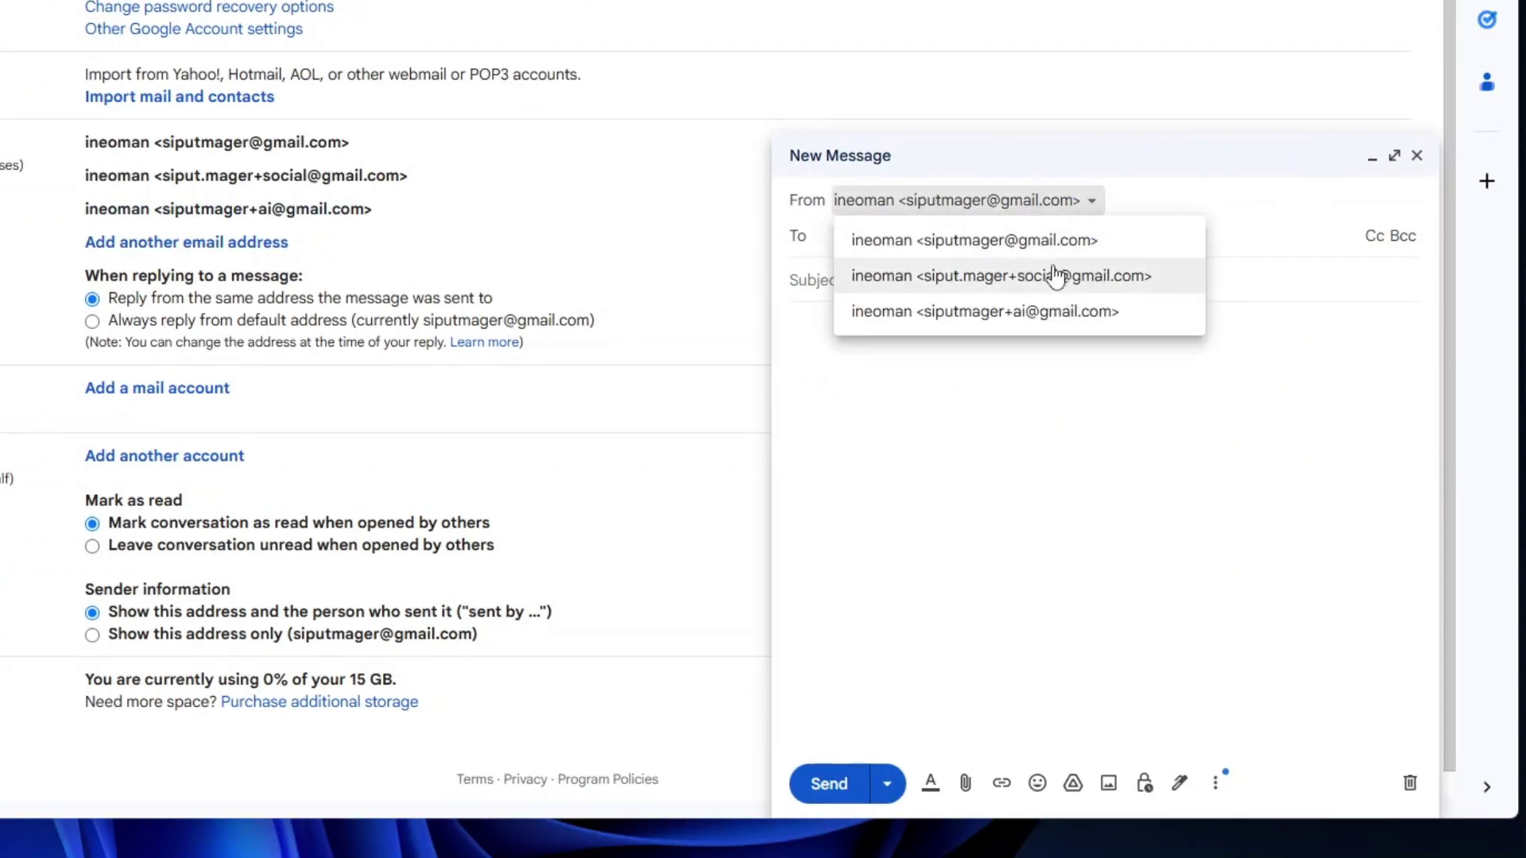
pyautogui.click(1067, 316)
pyautogui.click(905, 237)
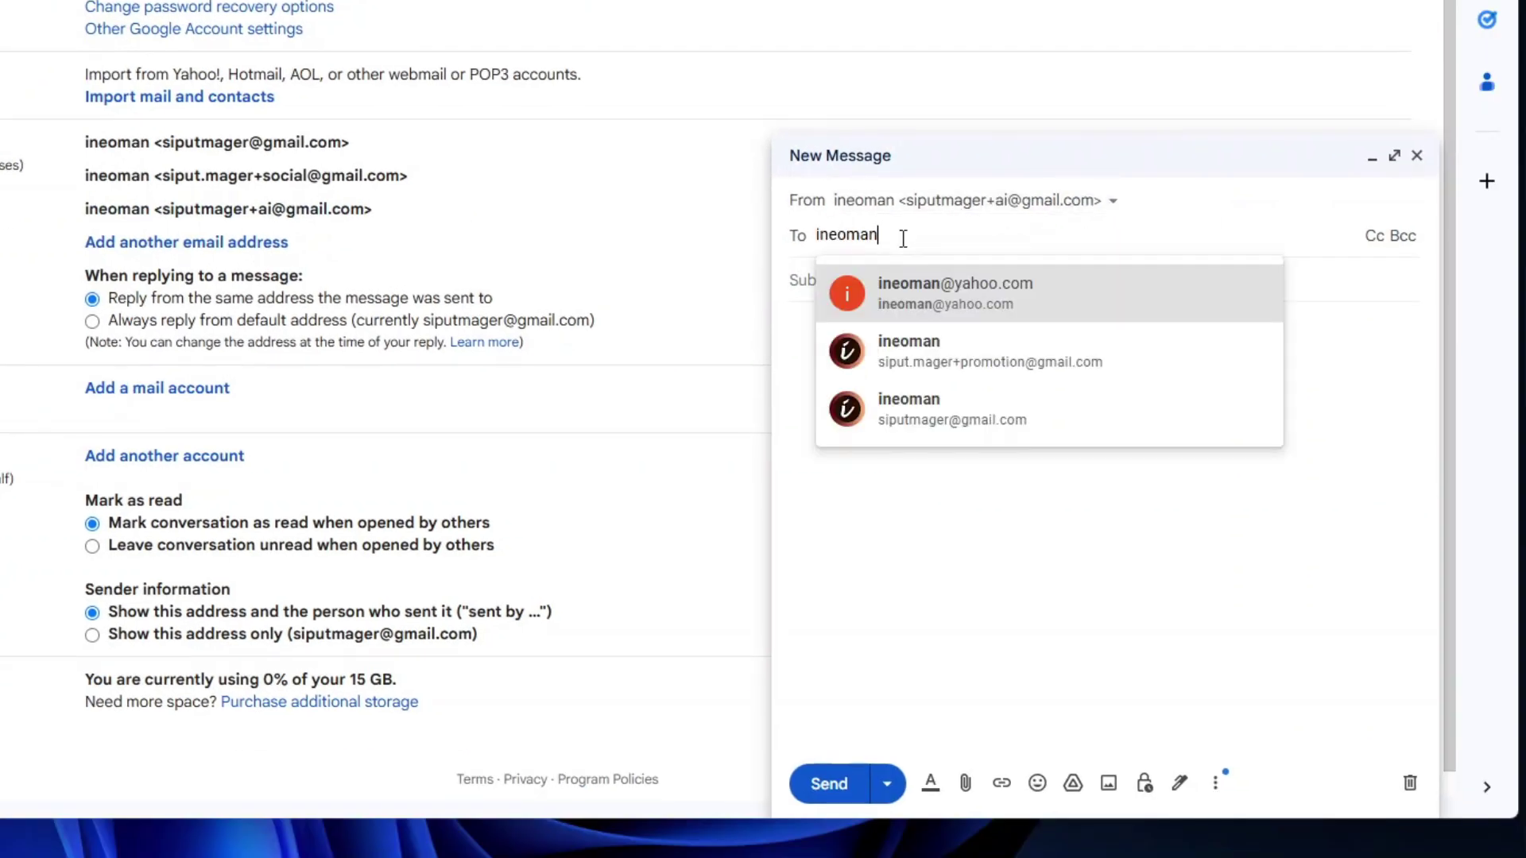
pyautogui.click(938, 298)
# Send it with subject 'testing' and body 'test', then view it in Sent
pyautogui.write('testing')
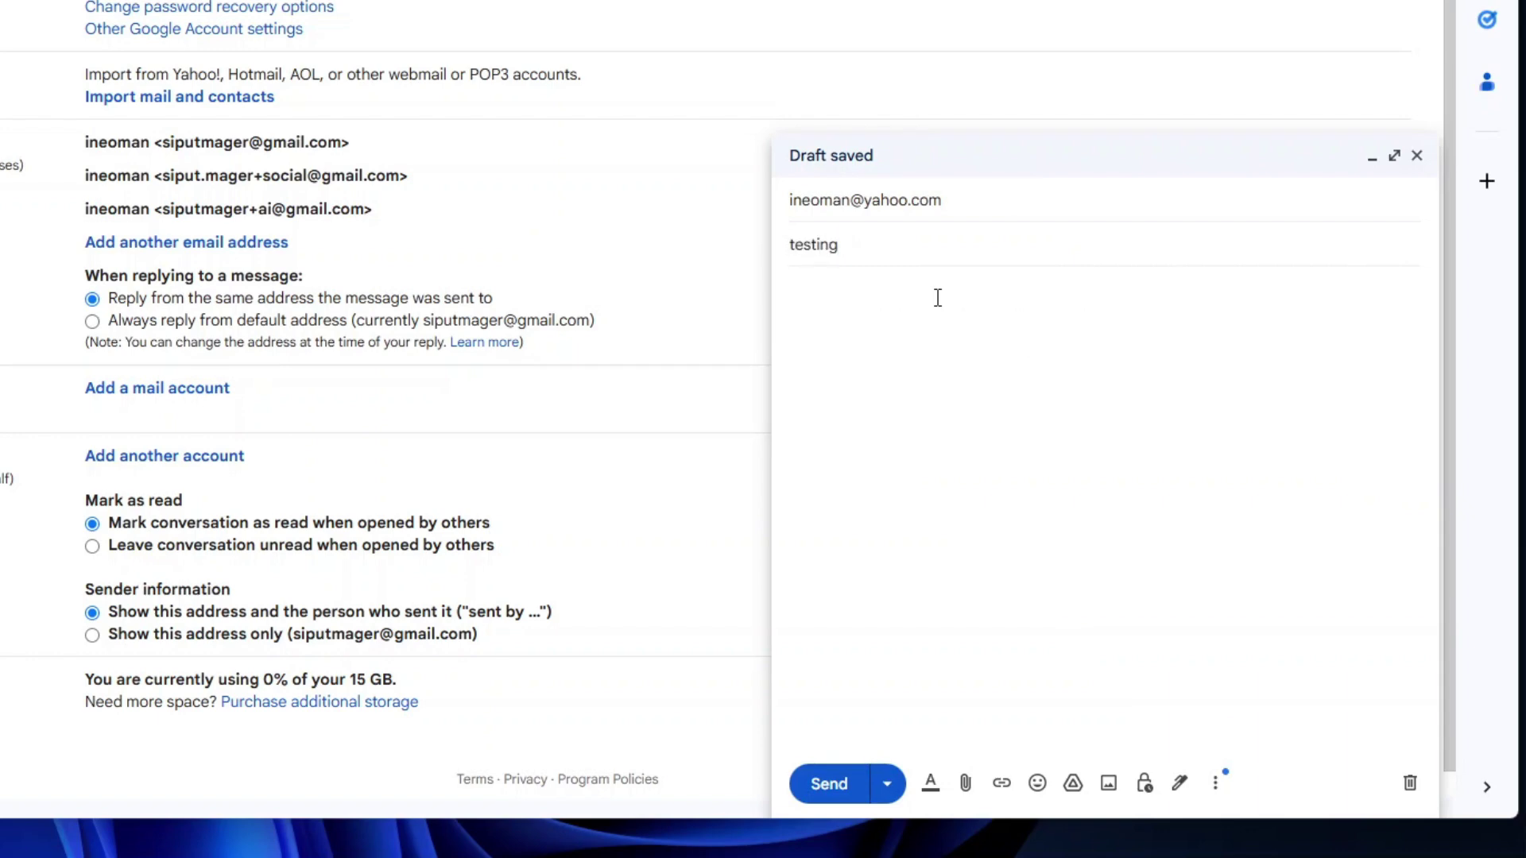
pyautogui.press('Tab')
pyautogui.write('te')
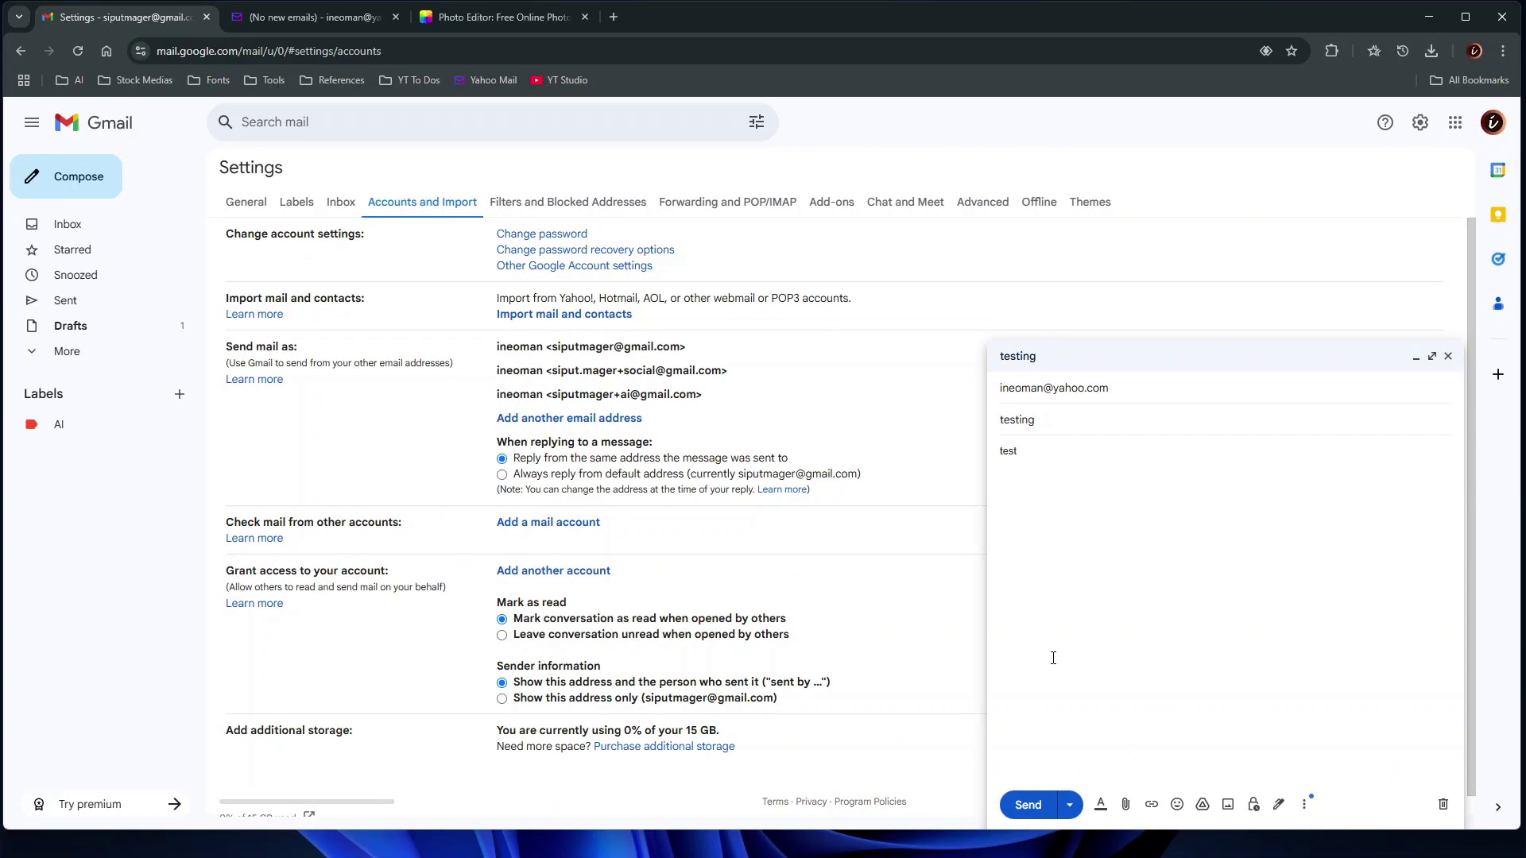
pyautogui.click(1034, 803)
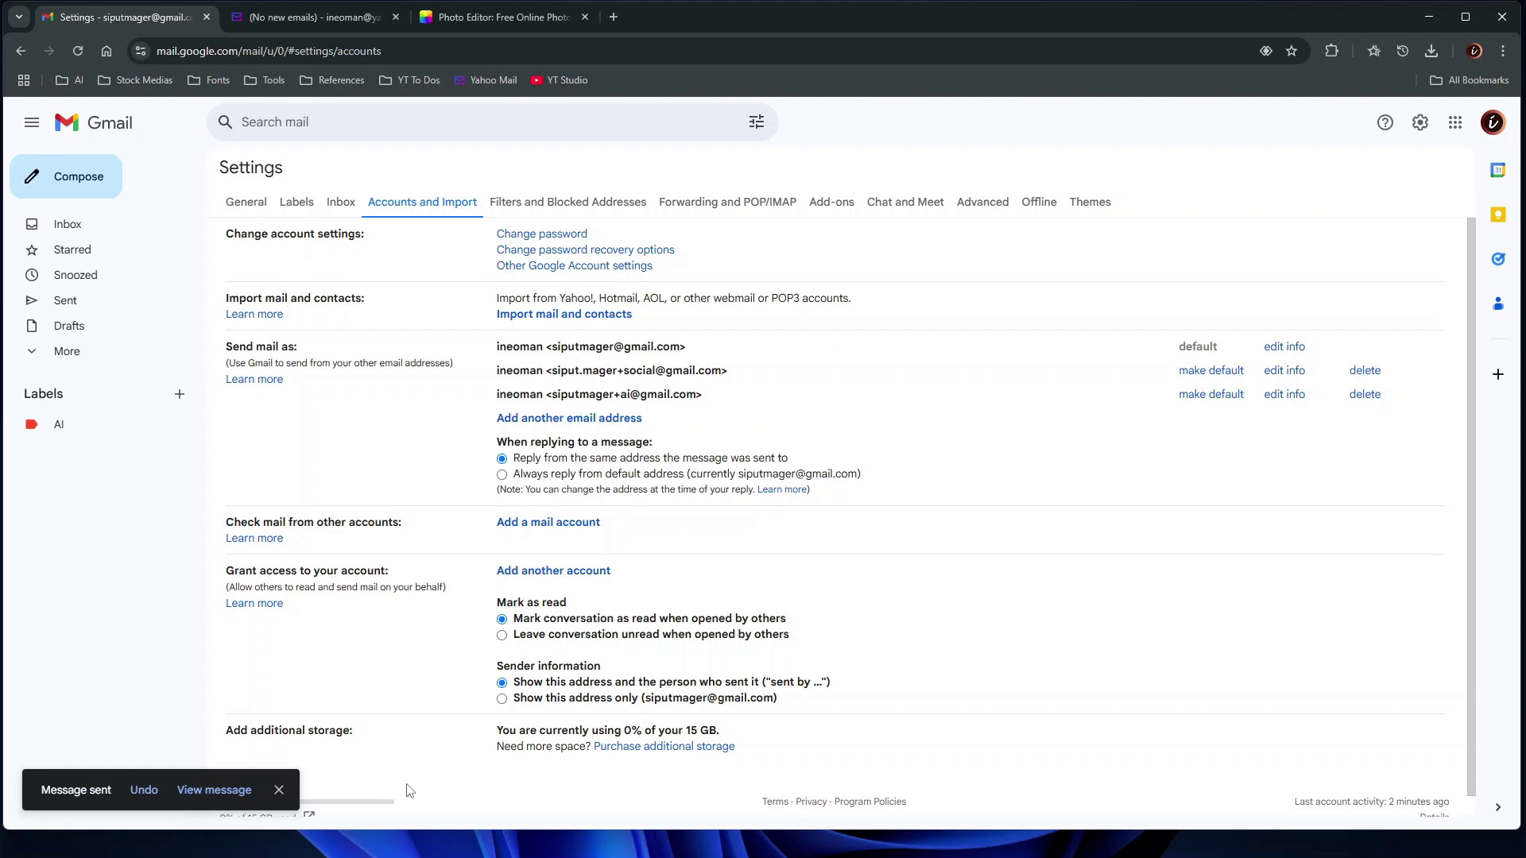
pyautogui.click(75, 308)
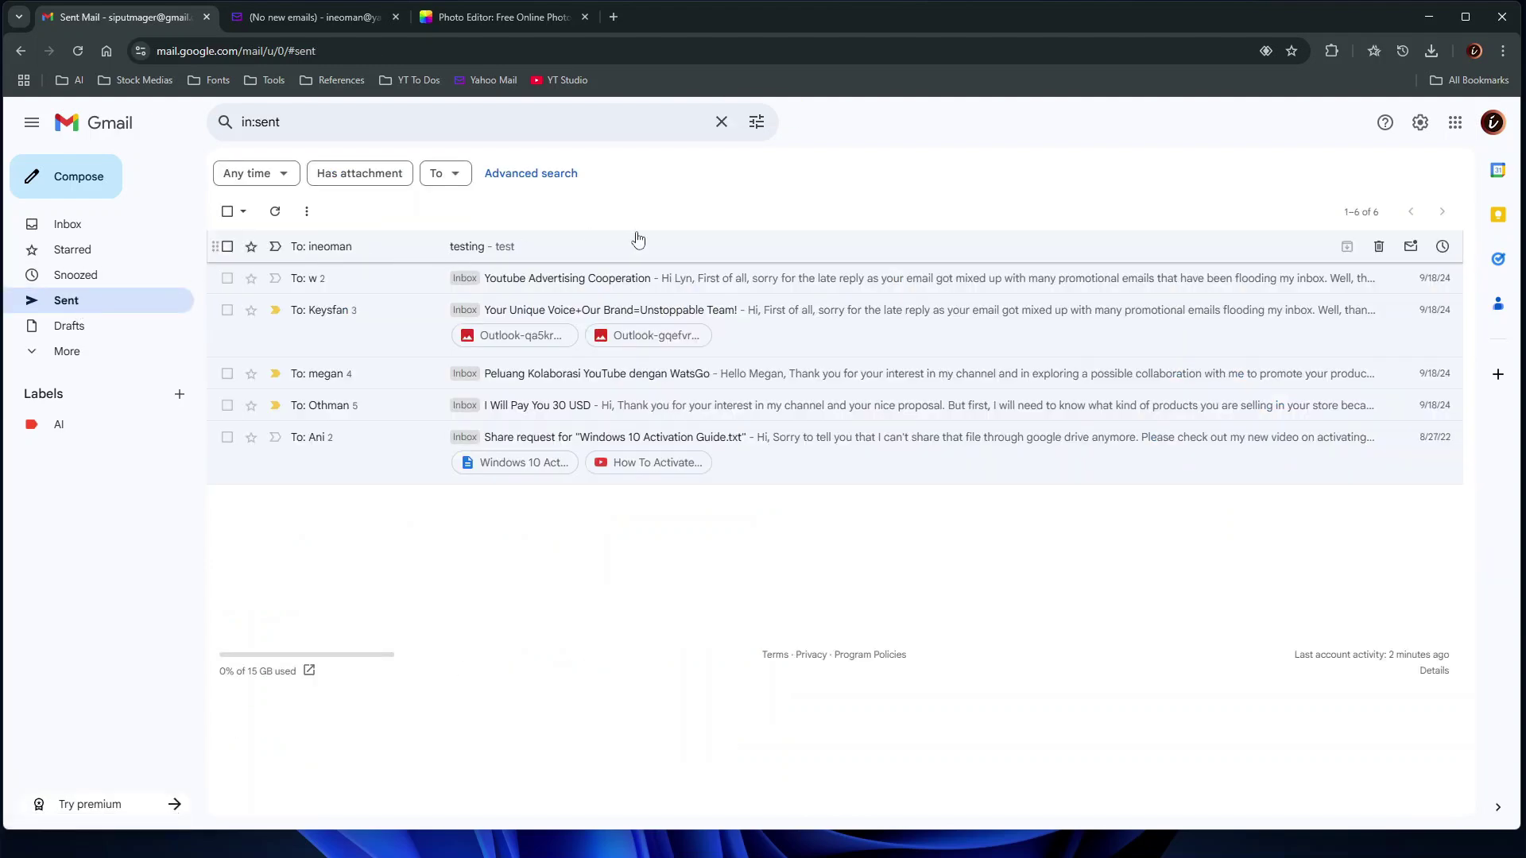